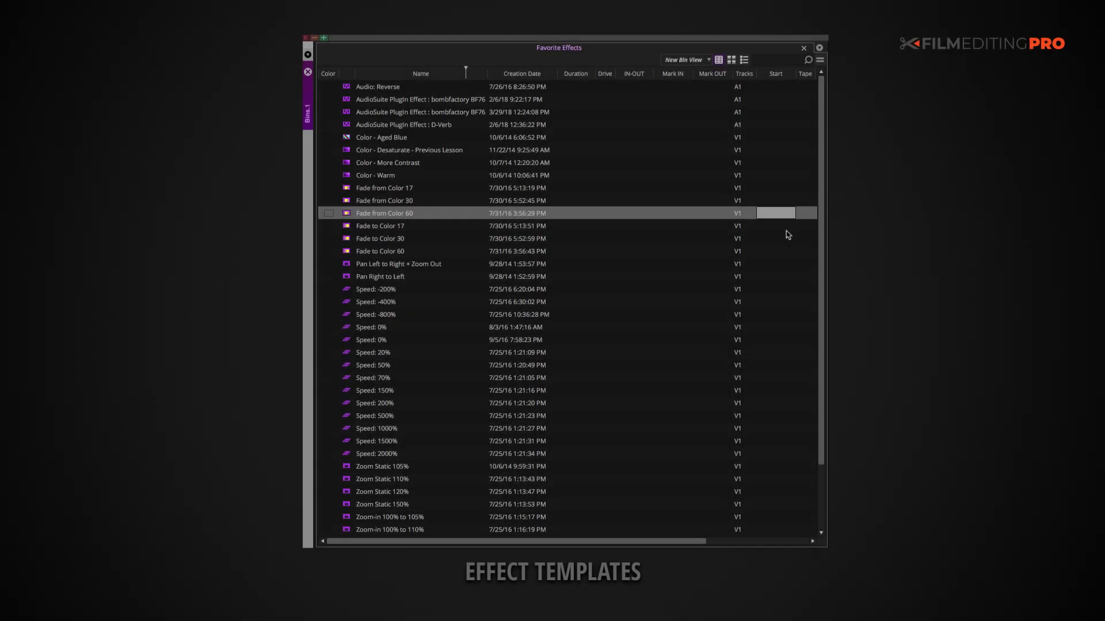
- Scroll the Favorite Effects bin back to the layout with Effect Palette, Composer and Timeline
left_click_drag(823, 222, 816, 296)
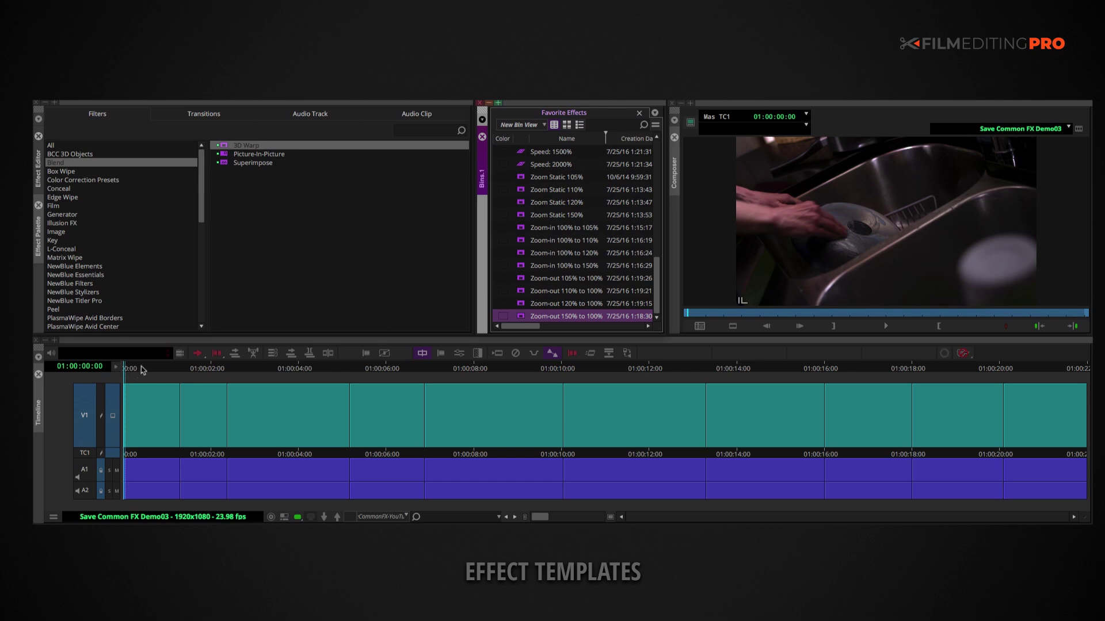
- Apply 3D Warp to the first clip and keyframe Scaling to end at 150
left_click_drag(143, 370, 126, 369)
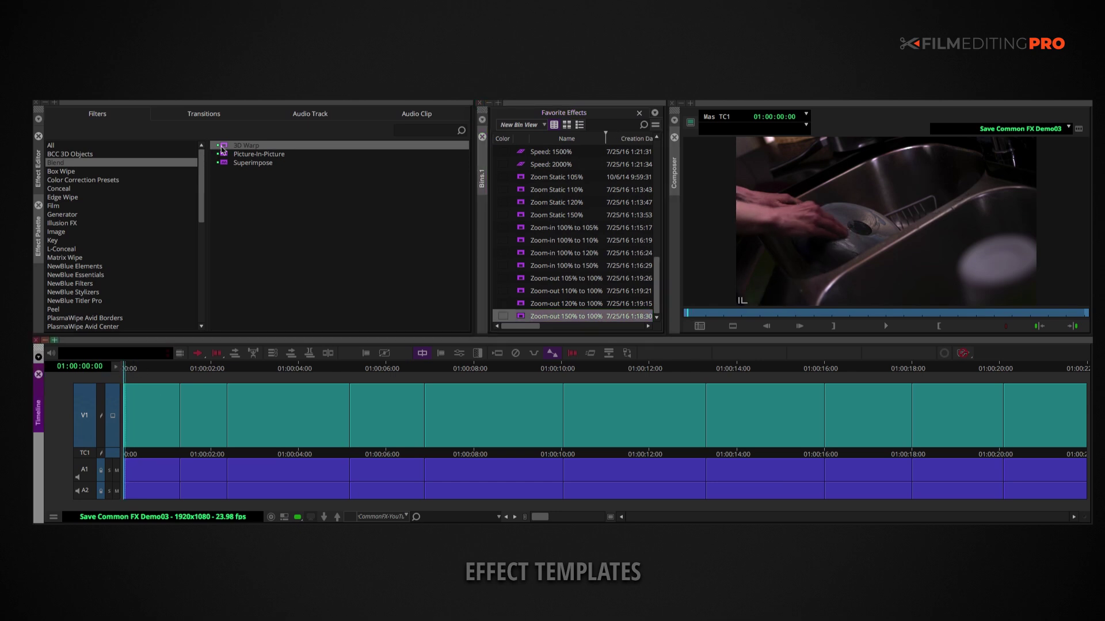
left_click_drag(223, 149, 150, 417)
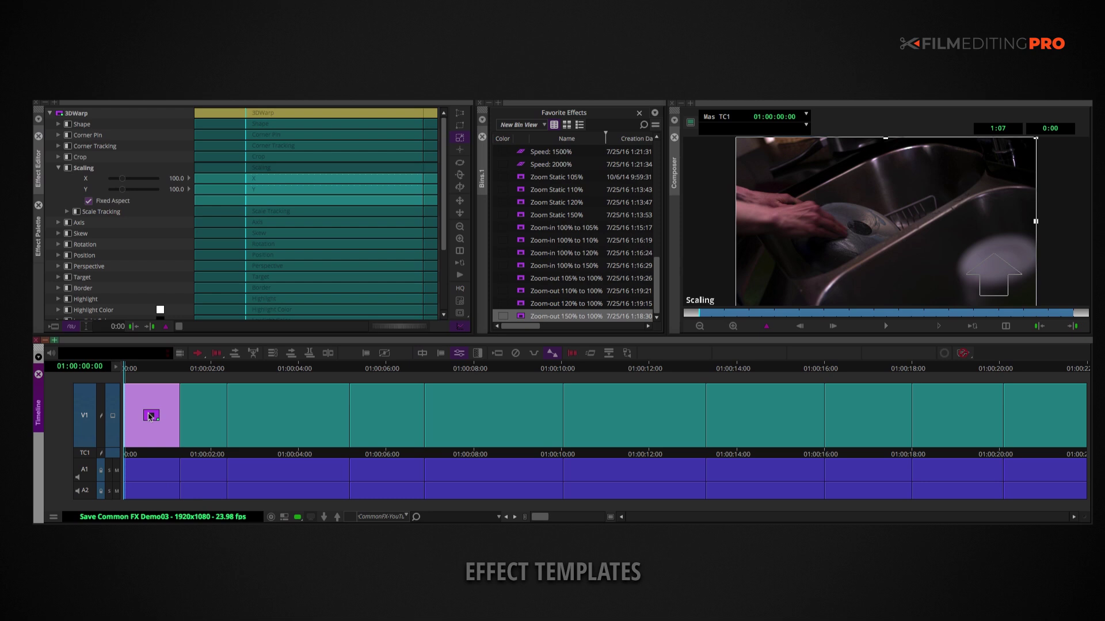
right_click(248, 169)
left_click(268, 199)
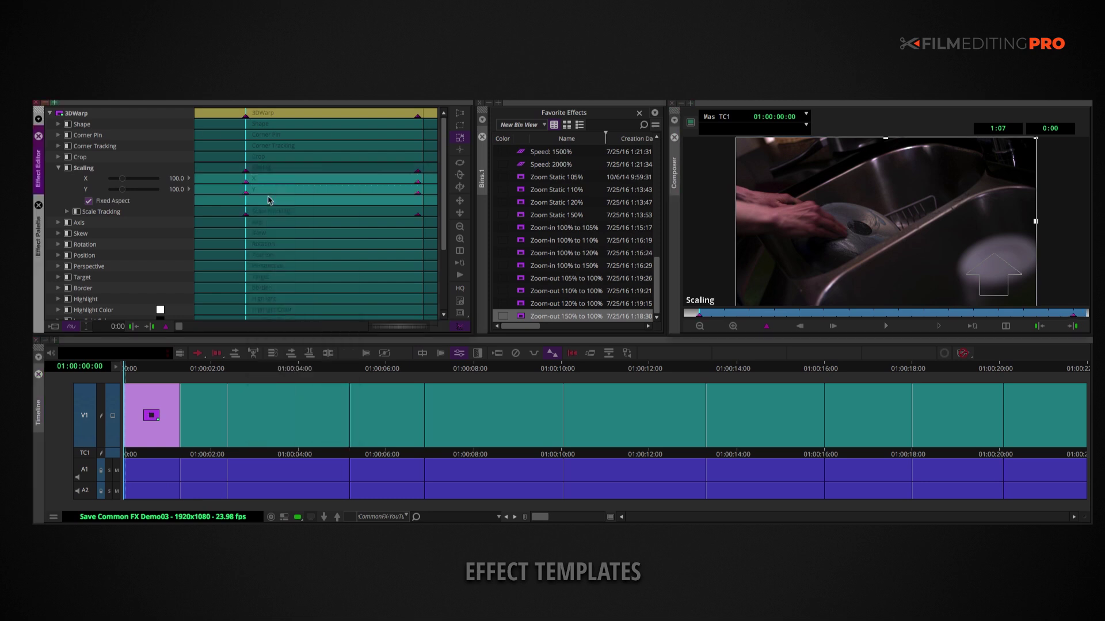
left_click(148, 327)
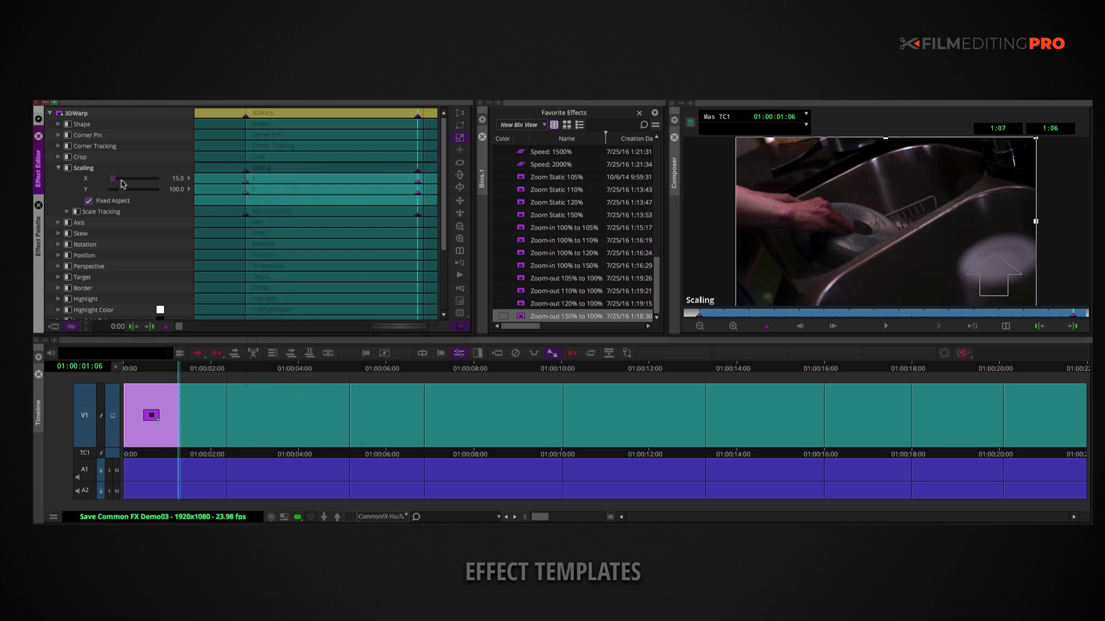
type("0")
key("Return")
- Preview the zoom and save it as the Zoom-IN 100% to 150% favorite template
left_click(701, 316)
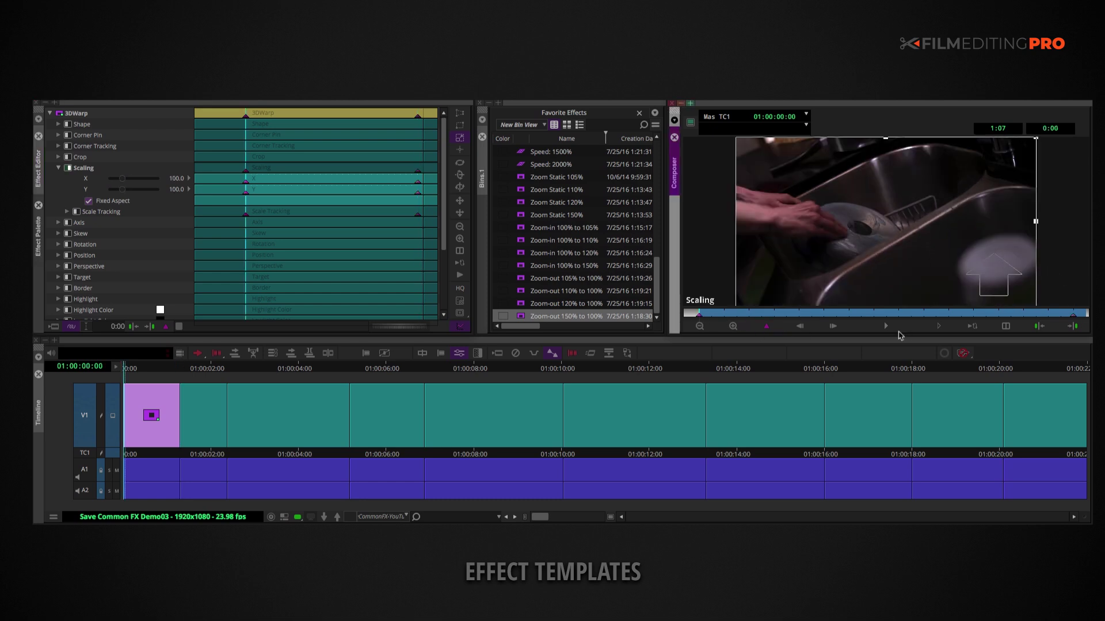
left_click(883, 326)
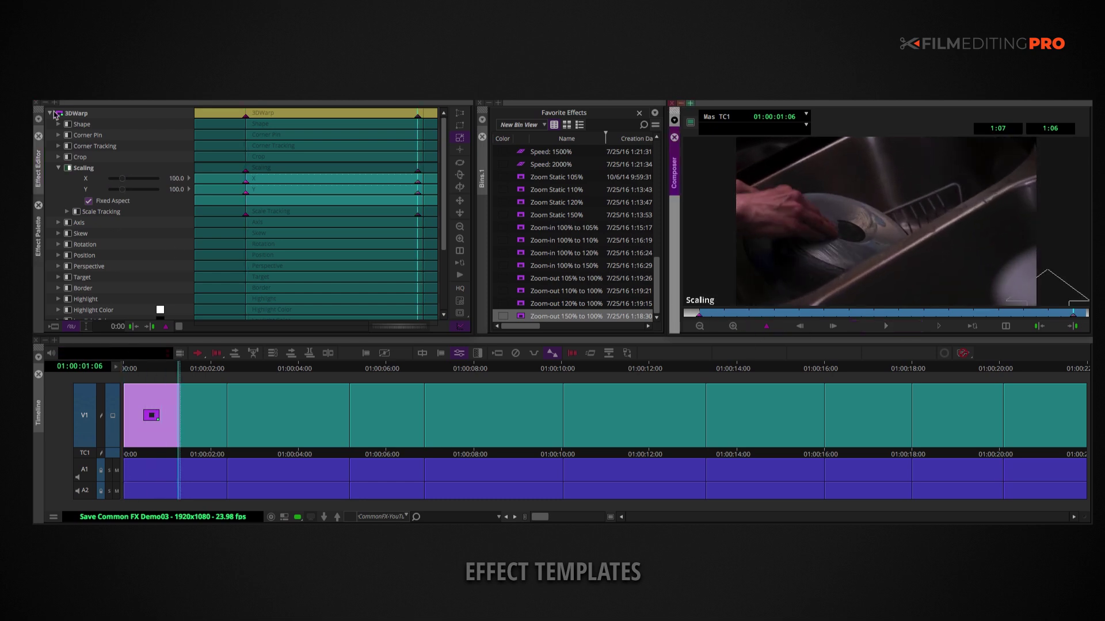
left_click_drag(55, 115, 557, 153)
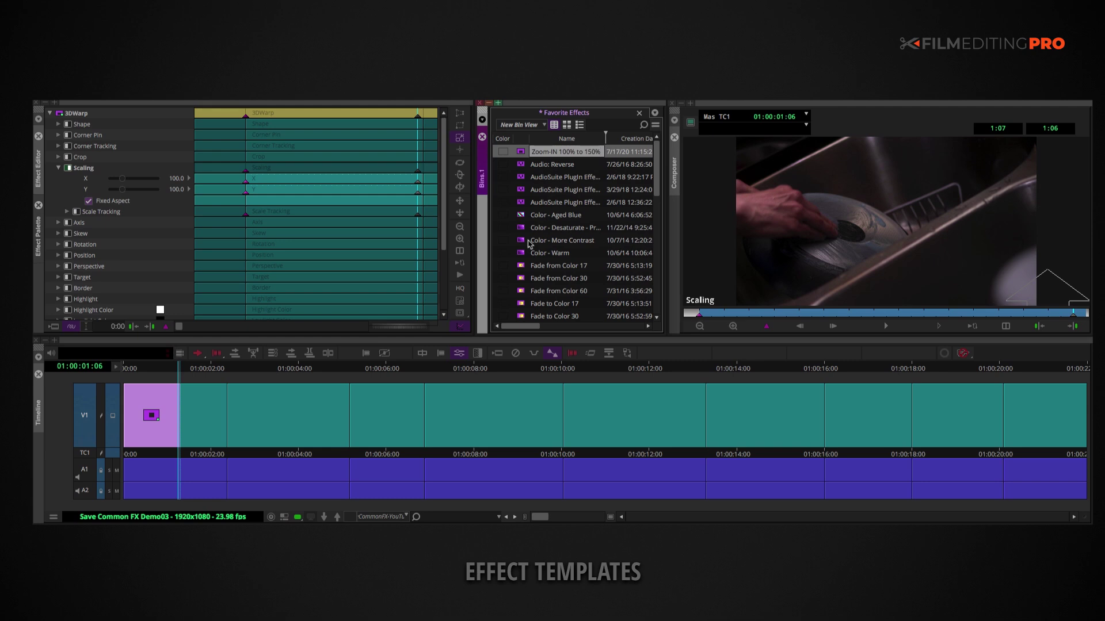
- Apply a keyframed 3D Warp zoom to the second clip and save it as Zoom-IN 100% to 105%
left_click(38, 236)
left_click_drag(246, 146, 217, 420)
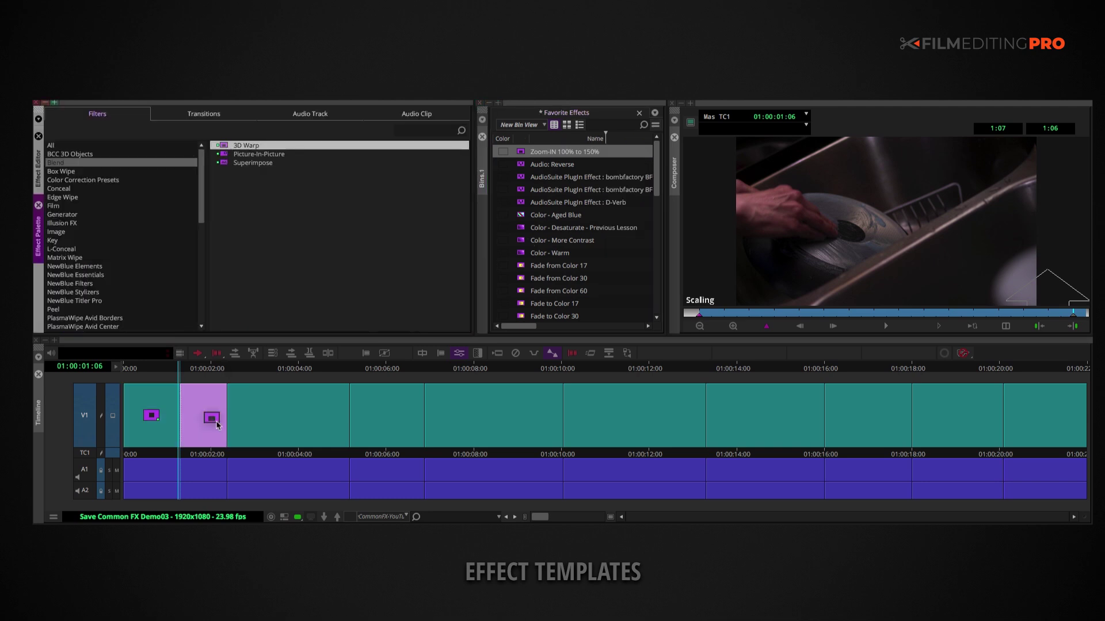
left_click(206, 371)
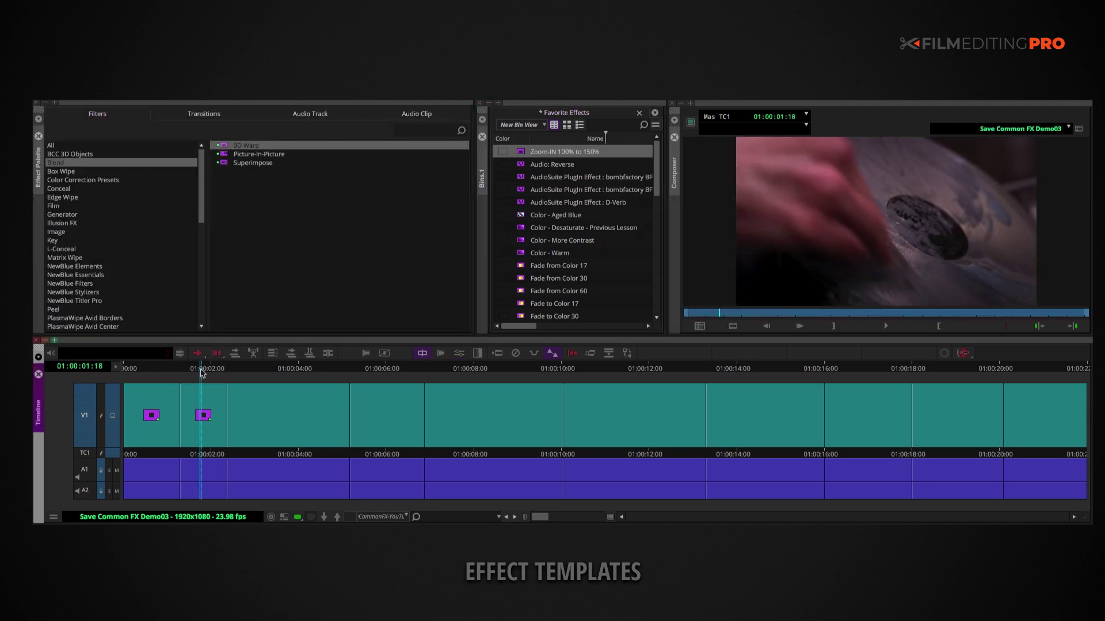
left_click(460, 355)
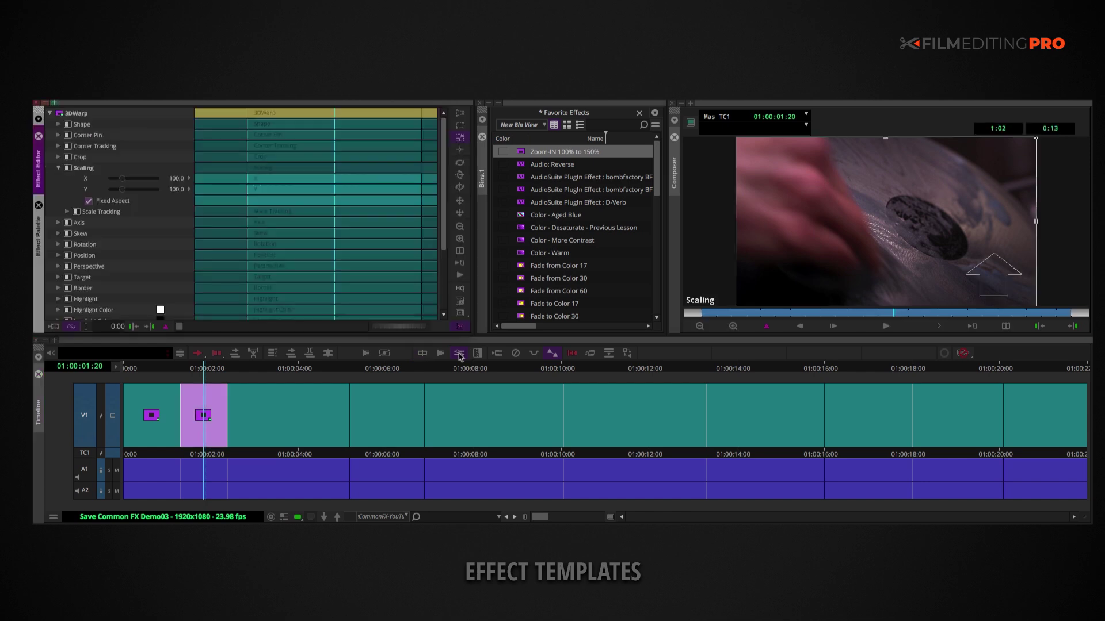
right_click(297, 167)
left_click(337, 208)
left_click(885, 327)
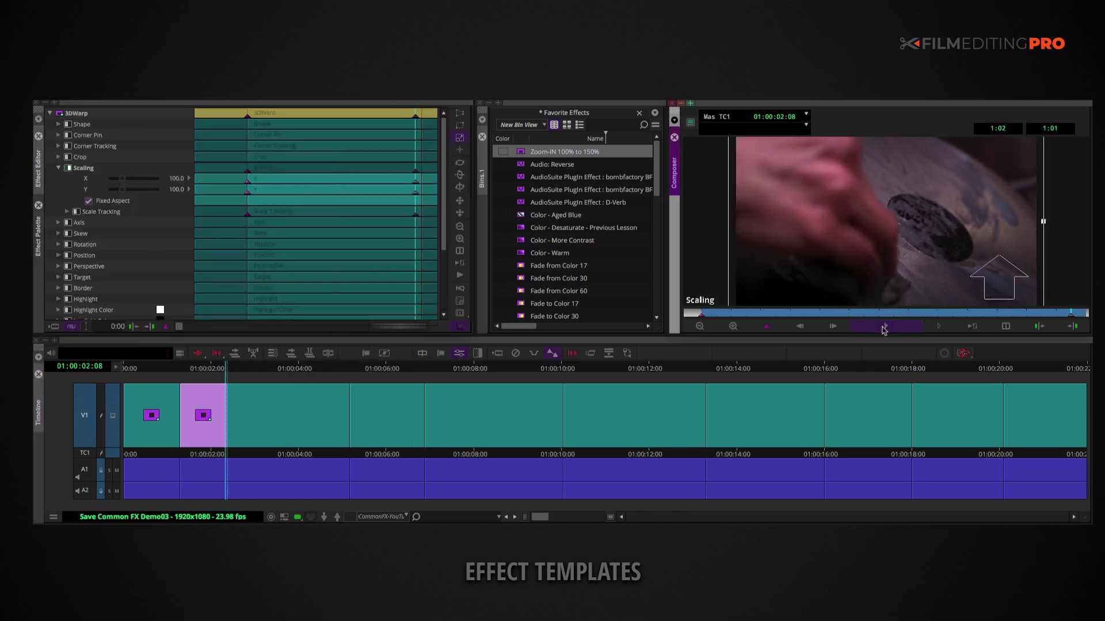
left_click_drag(59, 118, 581, 176)
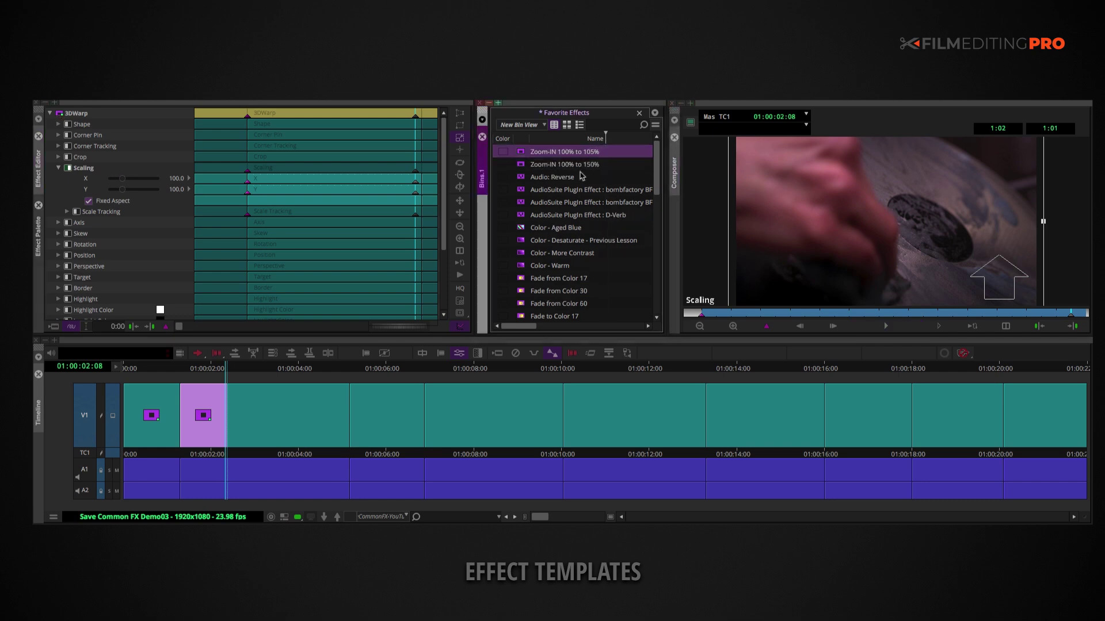
- Change the end Scaling to 110 and save it as Zoom-IN 100% to 110%
left_click(38, 236)
left_click(204, 420)
left_click(38, 168)
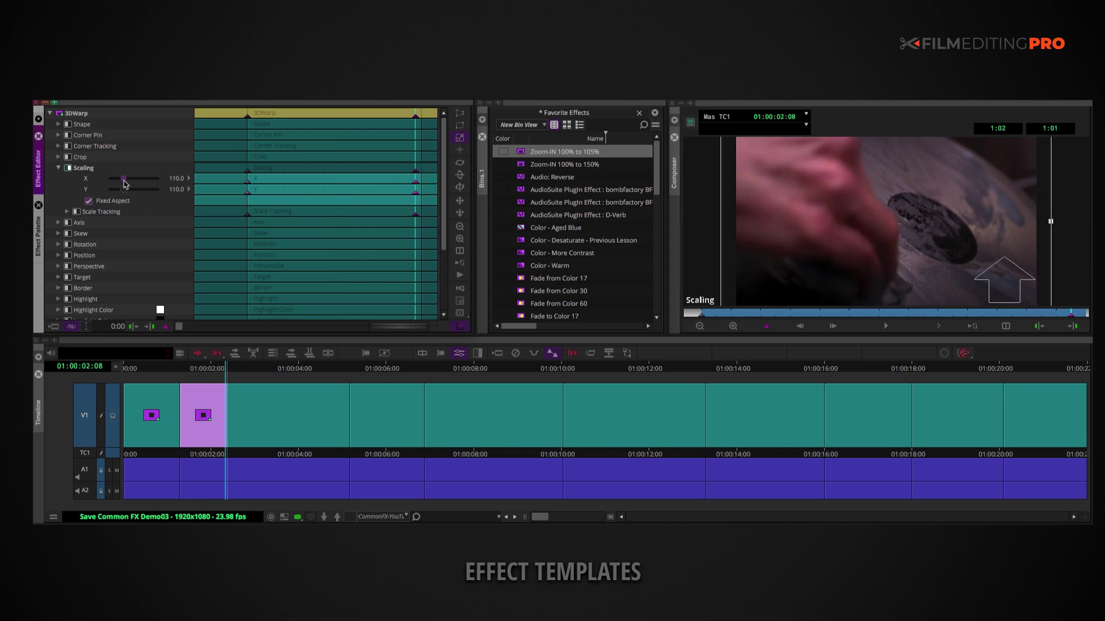
left_click(887, 327)
left_click_drag(60, 118, 555, 166)
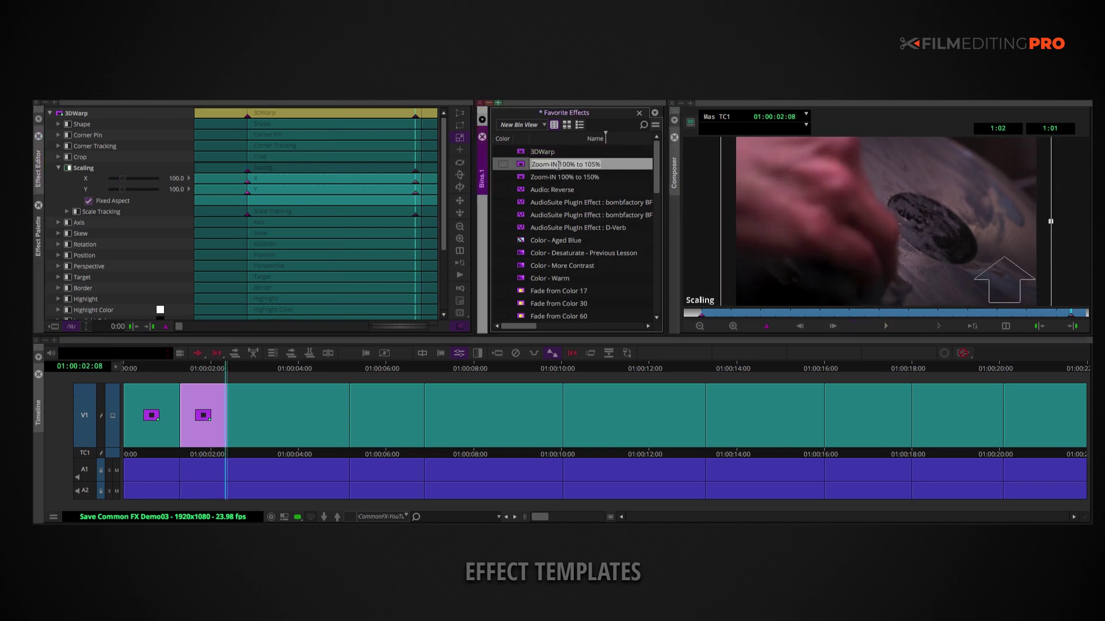
key("BackSpace")
key("BackSpace")
key("BackSpace")
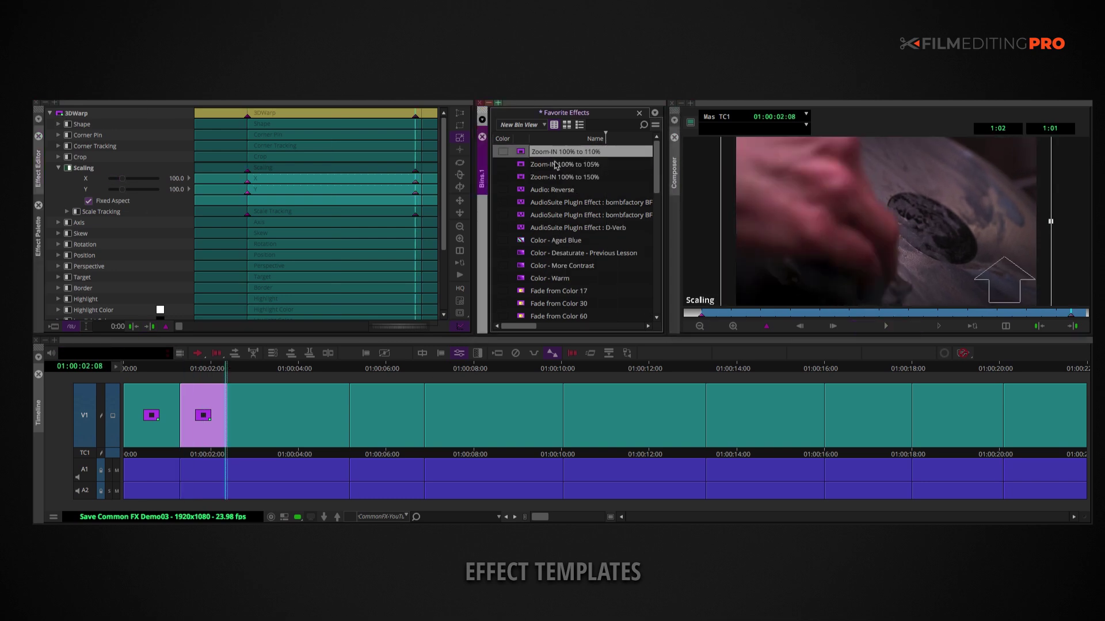
key("Return")
- Save a 120 end Scaling as Zoom-IN 100% to 120%, then apply a zoom to the third clip
left_click(38, 236)
left_click(38, 168)
mouse_move(122, 178)
left_mouse_down()
mouse_move(112, 179)
mouse_move(125, 179)
left_mouse_up()
left_click_drag(60, 113, 568, 170)
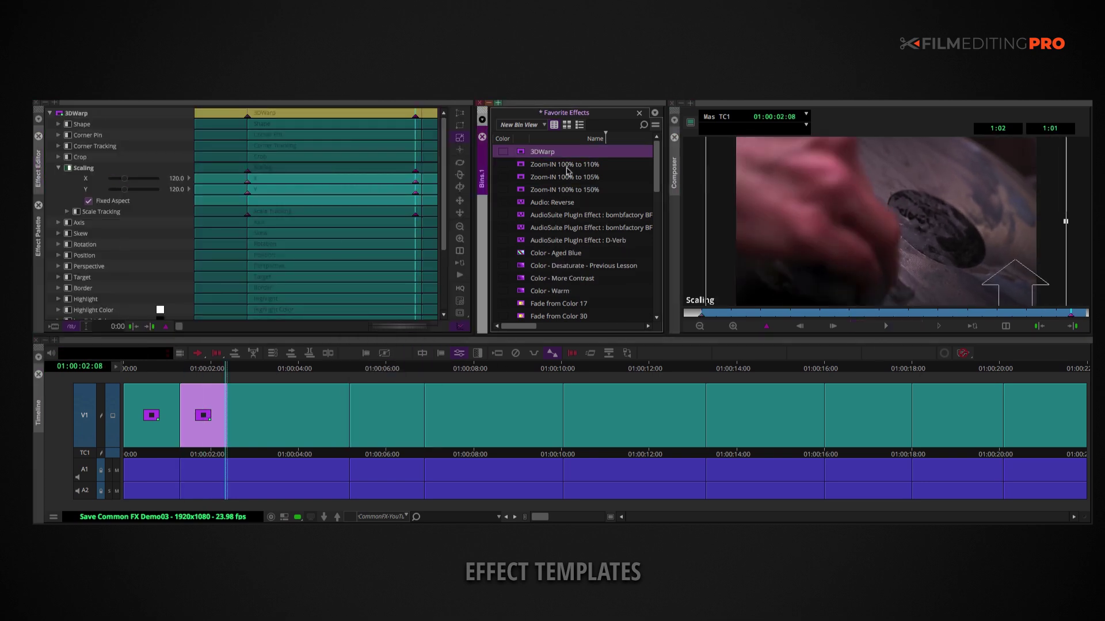
type("Zoom-IN 100% to 110%")
key("BackSpace")
key("BackSpace")
key("BackSpace")
type("20")
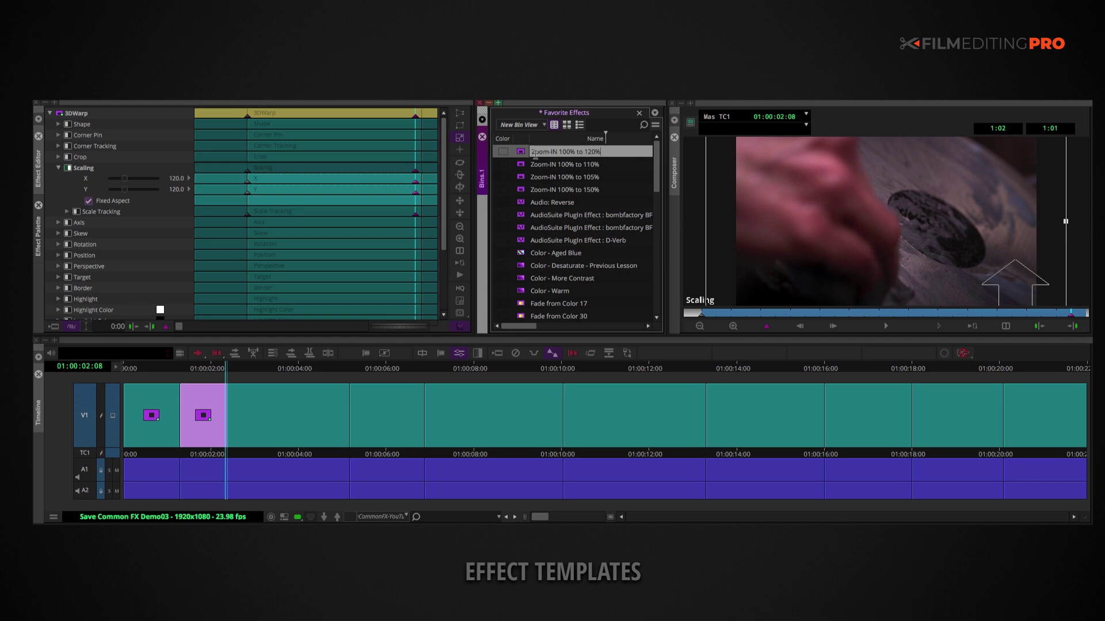
key("Return")
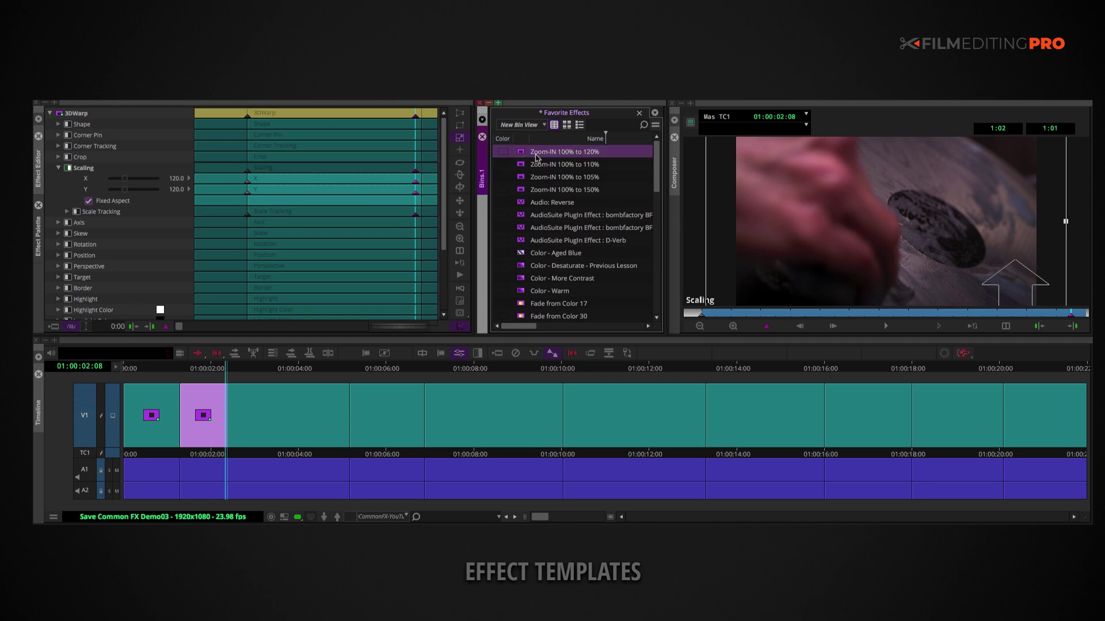
left_click_drag(535, 157, 288, 414)
- Keyframe the third clip's Scaling and save it as the Zoom-Out 150% to 100% template
right_click(246, 174)
left_click(246, 174)
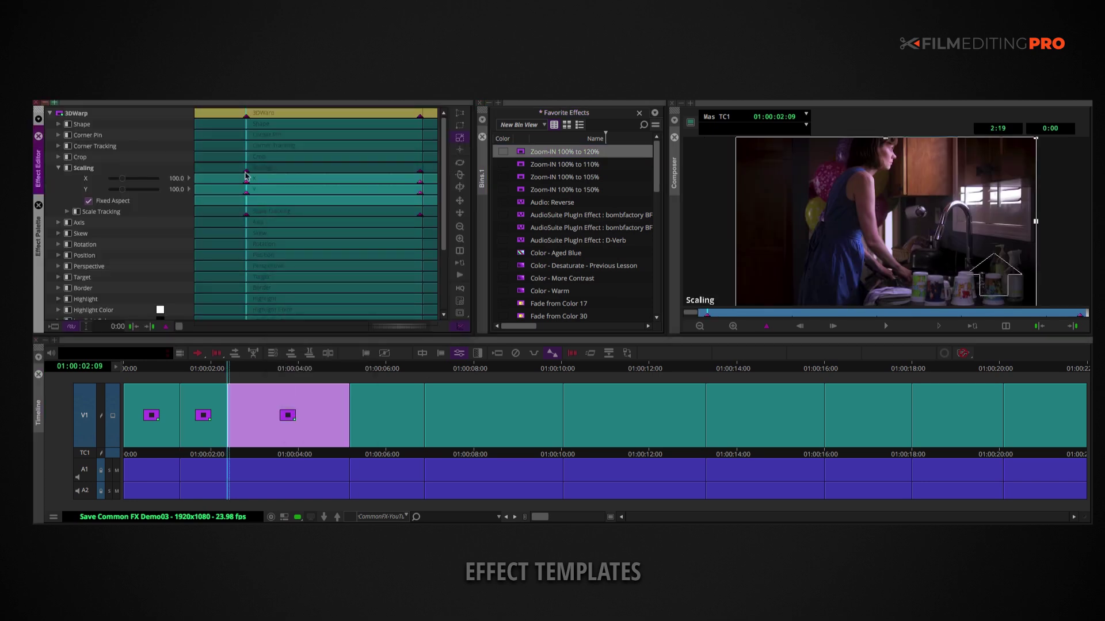
left_click(886, 327)
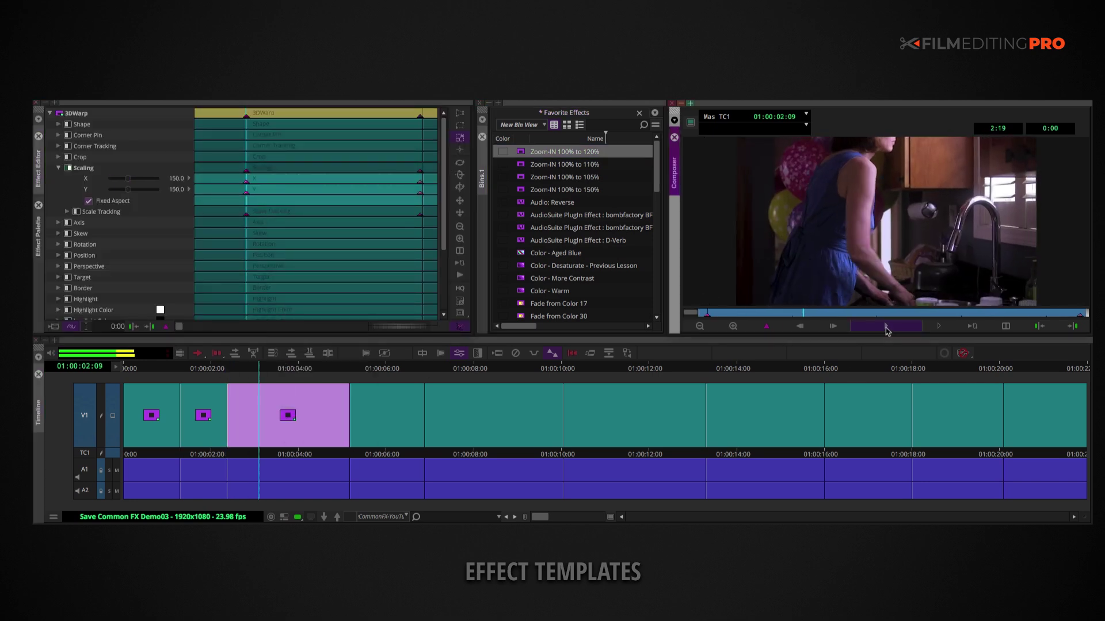
left_click(886, 326)
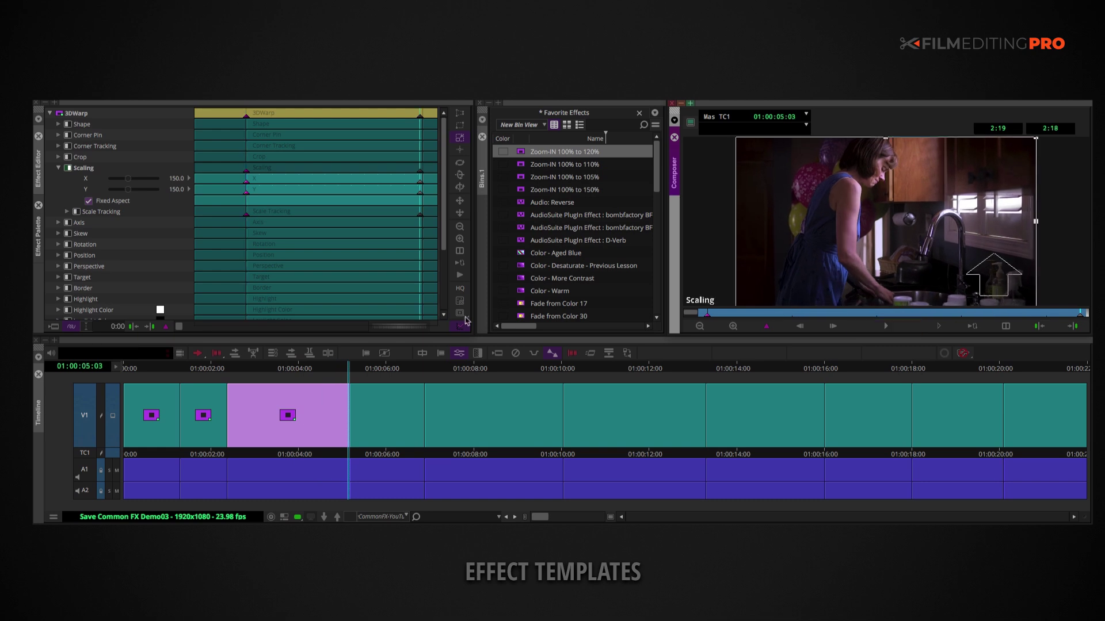
left_click_drag(53, 326, 555, 156)
type("Zoom-Out 150% to 100")
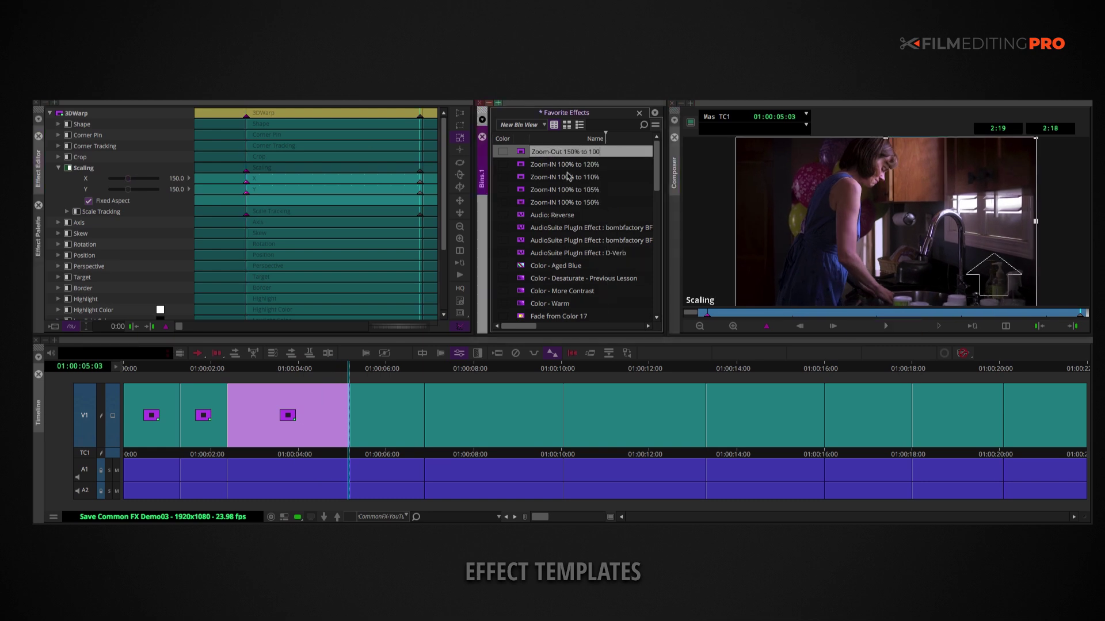
type("%")
key("Return")
- Adjust the zoom and save it as the Zoom-Out 110% to 100% template
left_click_drag(323, 178, 248, 178)
left_click_drag(54, 326, 552, 156)
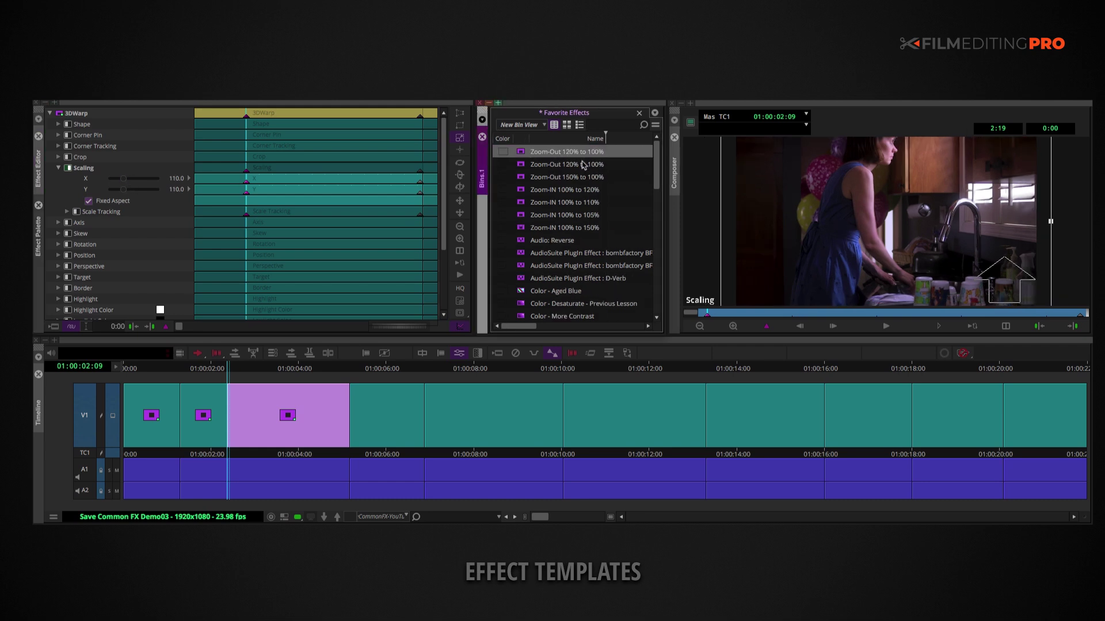
key("Return")
key("ctrl+8")
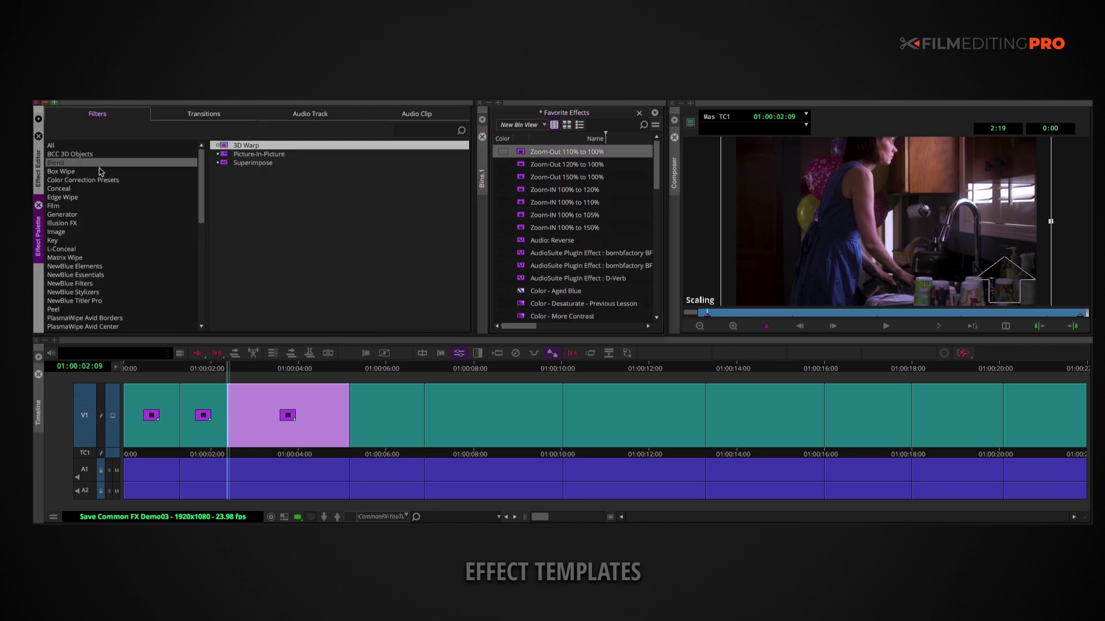
- Give the clip at 01:00:05 a 3D Warp pan and save Pan Right to Left and Pan Left to Right templates
left_click_drag(224, 148, 377, 415)
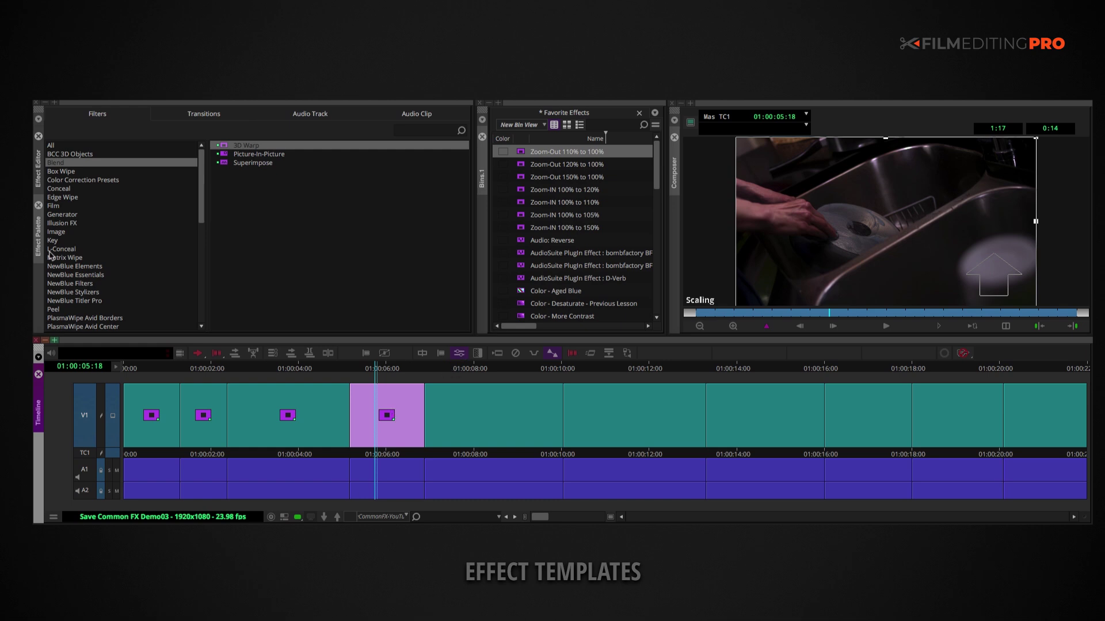
left_click(40, 250)
left_click(40, 187)
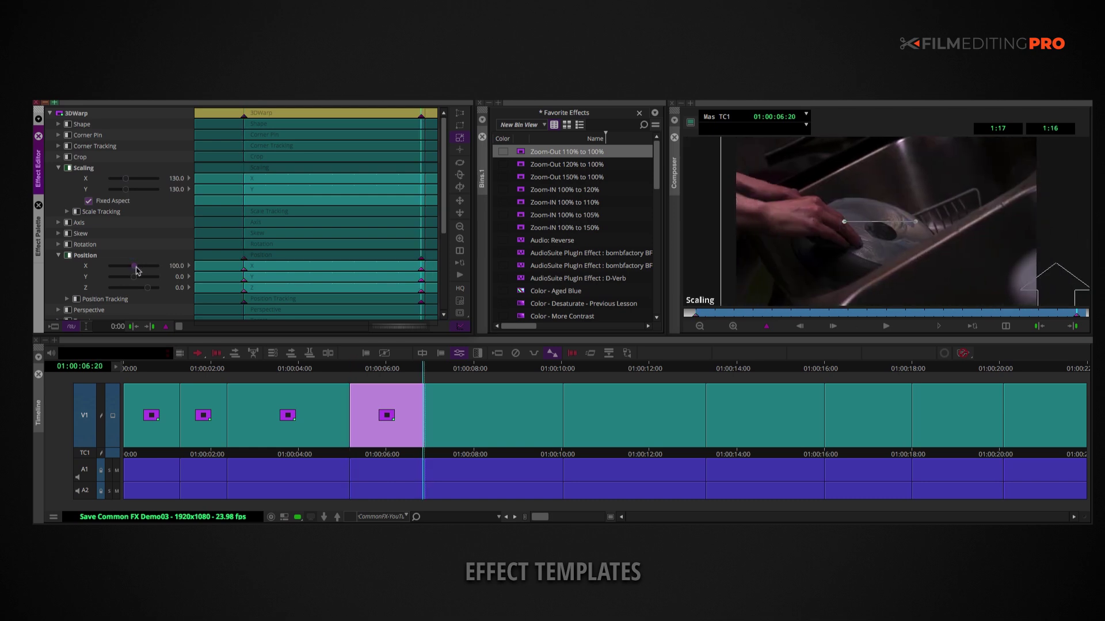
left_click_drag(59, 113, 553, 154)
left_click(552, 152)
type("P")
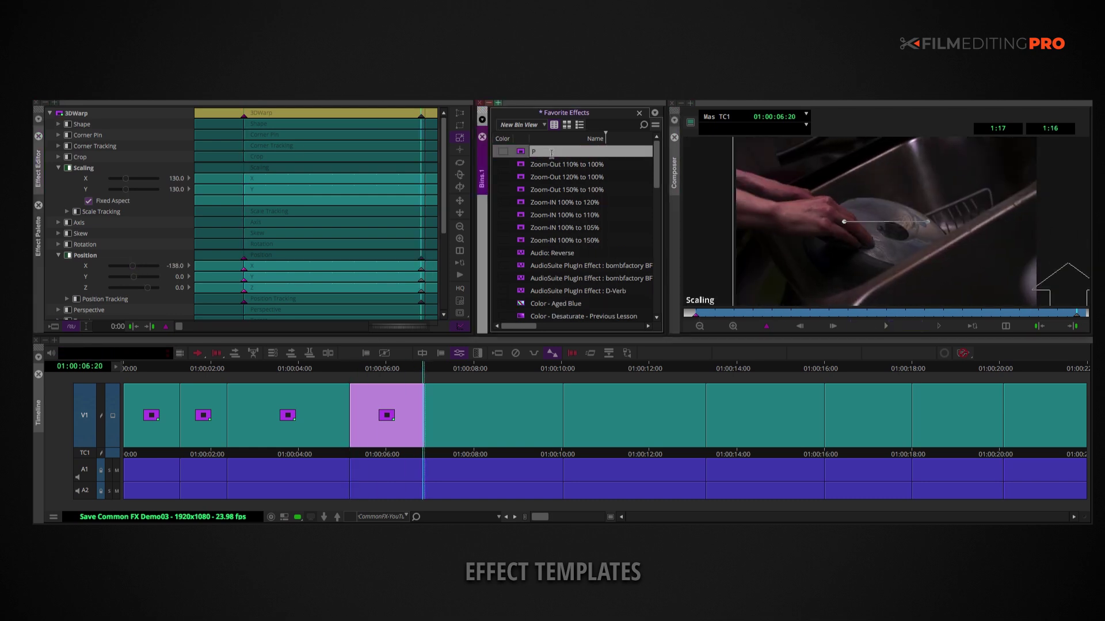
type("an Right to Left")
key("Return")
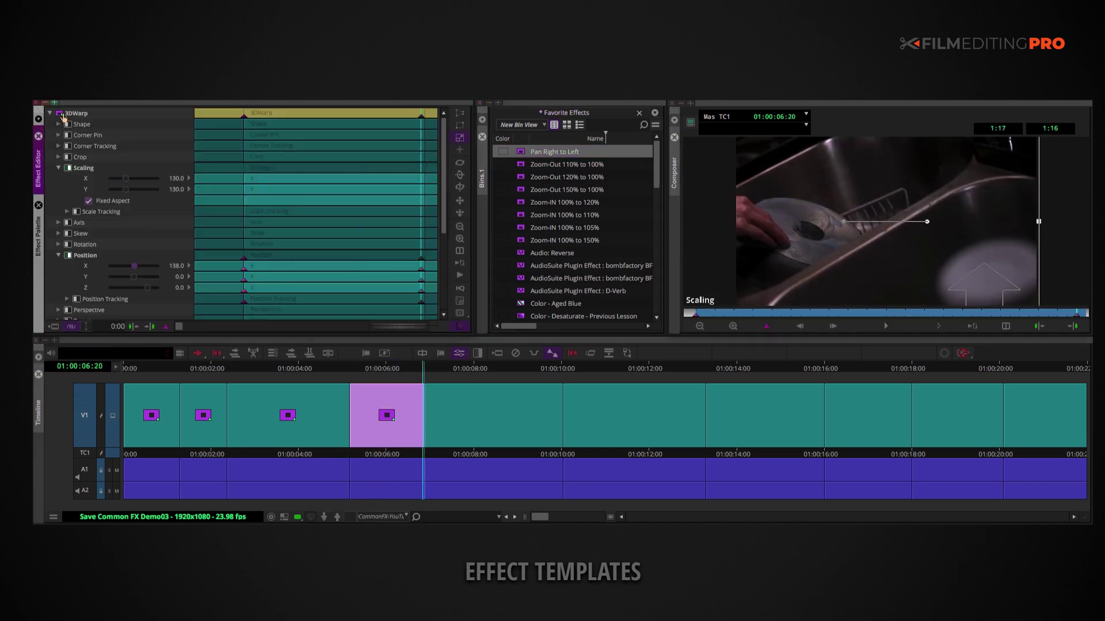
left_click_drag(59, 113, 544, 154)
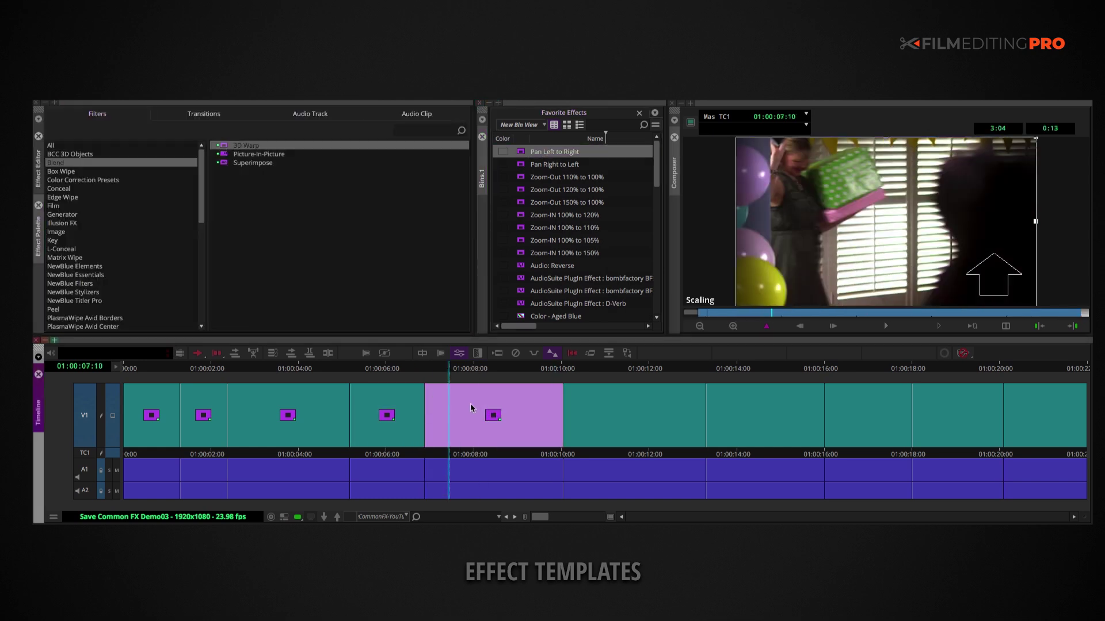
left_click(450, 400)
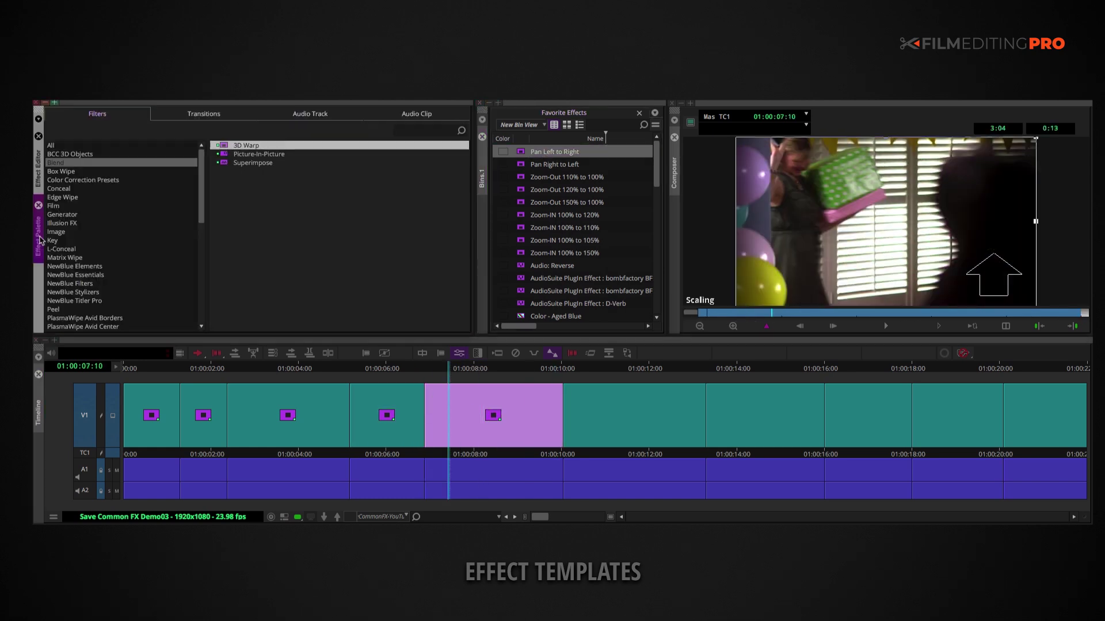
- Save the clip's 3D Warp at Scaling 150, 110, 120, 130 and 140 as Zoom Static templates
left_click(40, 179)
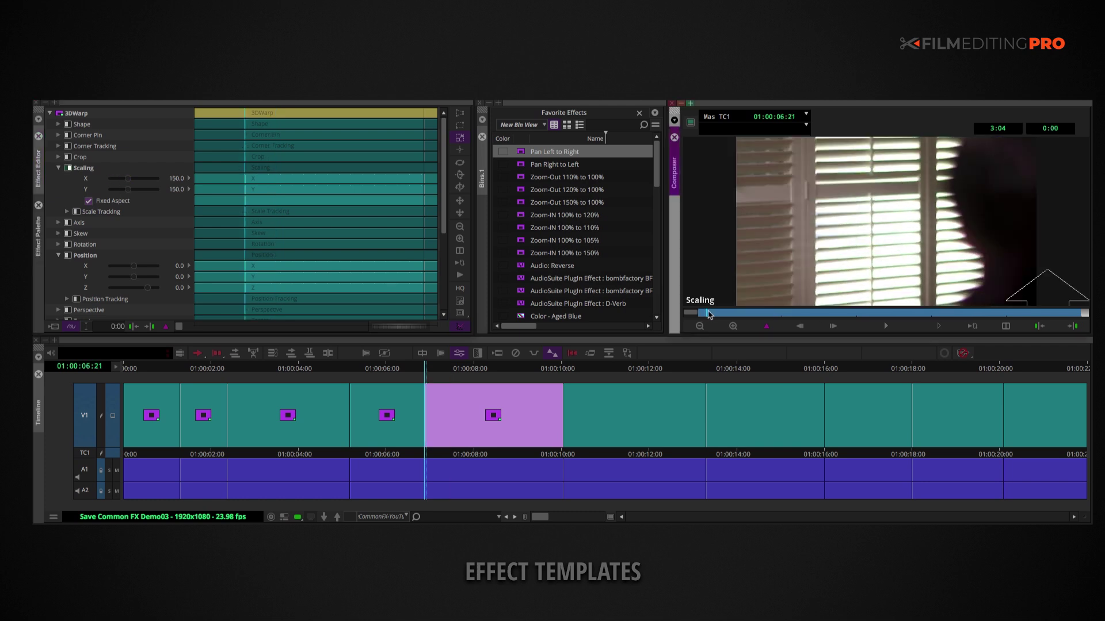
left_click_drag(59, 113, 547, 153)
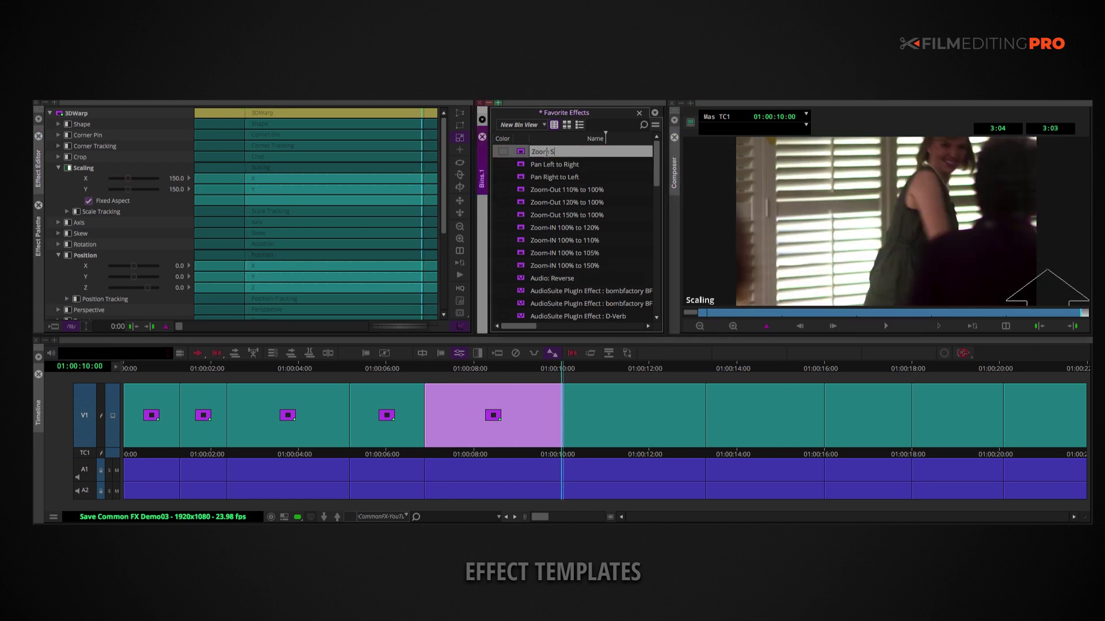
type("Zoom Static 150%")
key("Return")
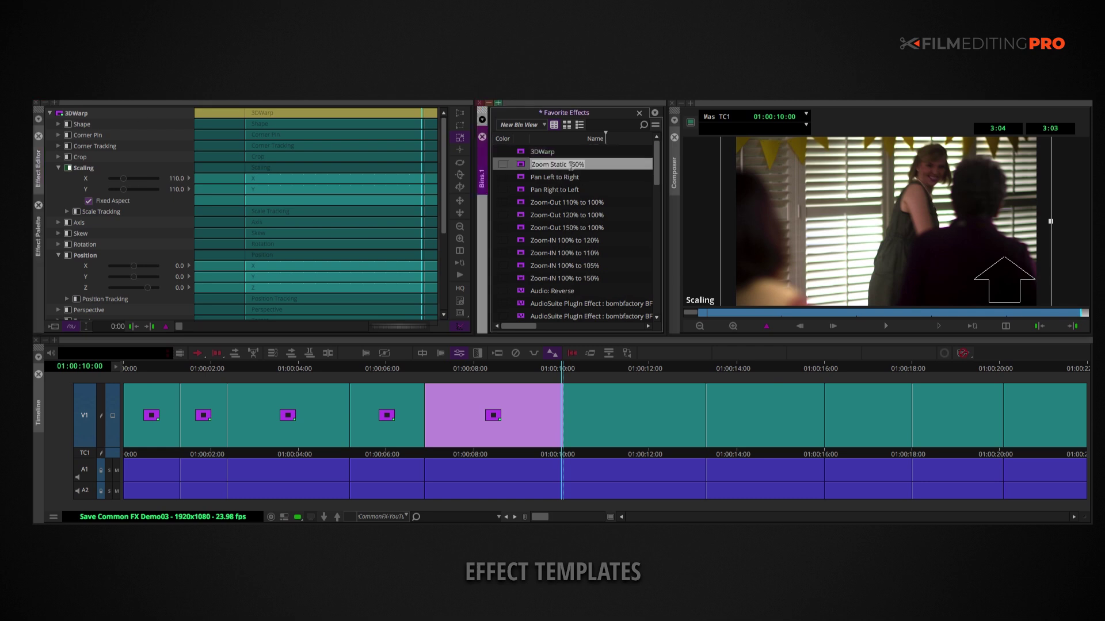
left_click_drag(59, 113, 562, 156)
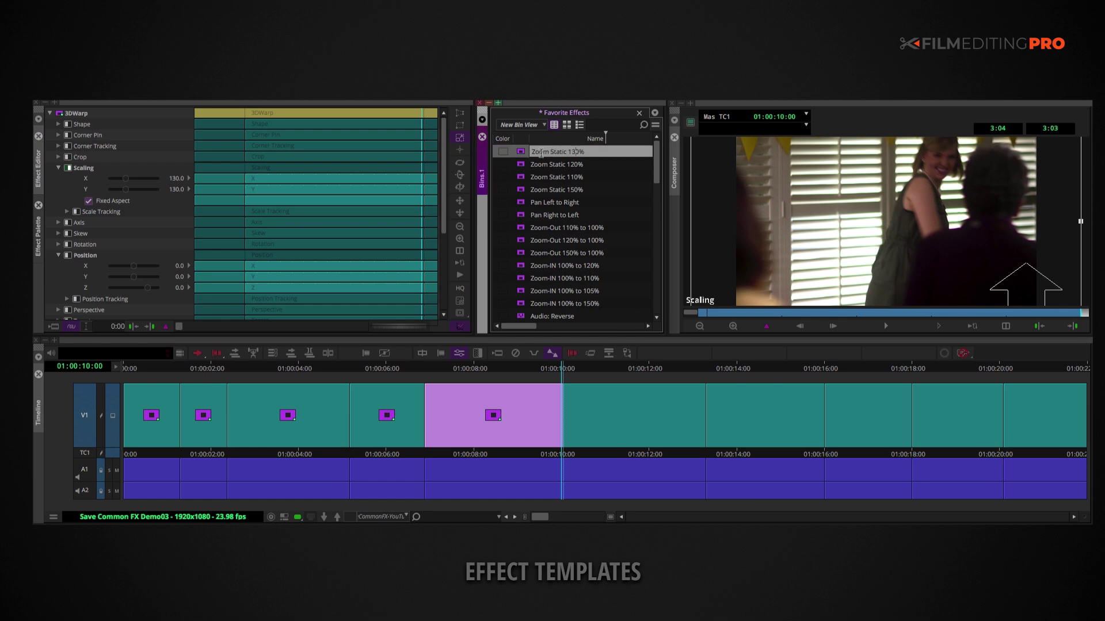
left_click(128, 183)
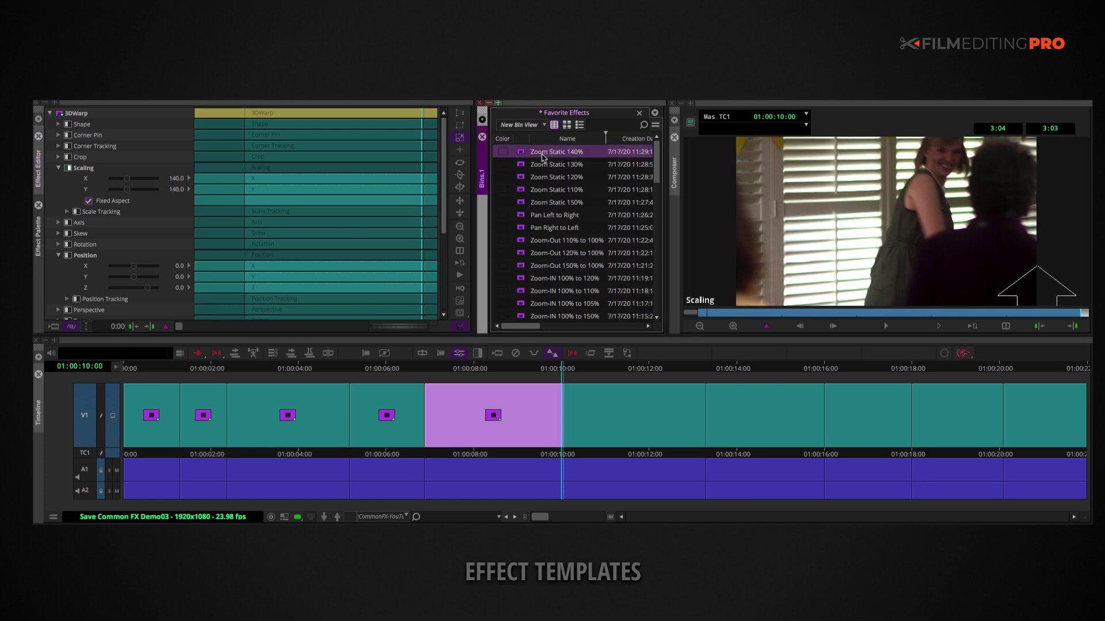
left_click(38, 236)
- Apply Color Effect from the Image category and save More Contrast, Warm and Desaturate templates
left_click(56, 232)
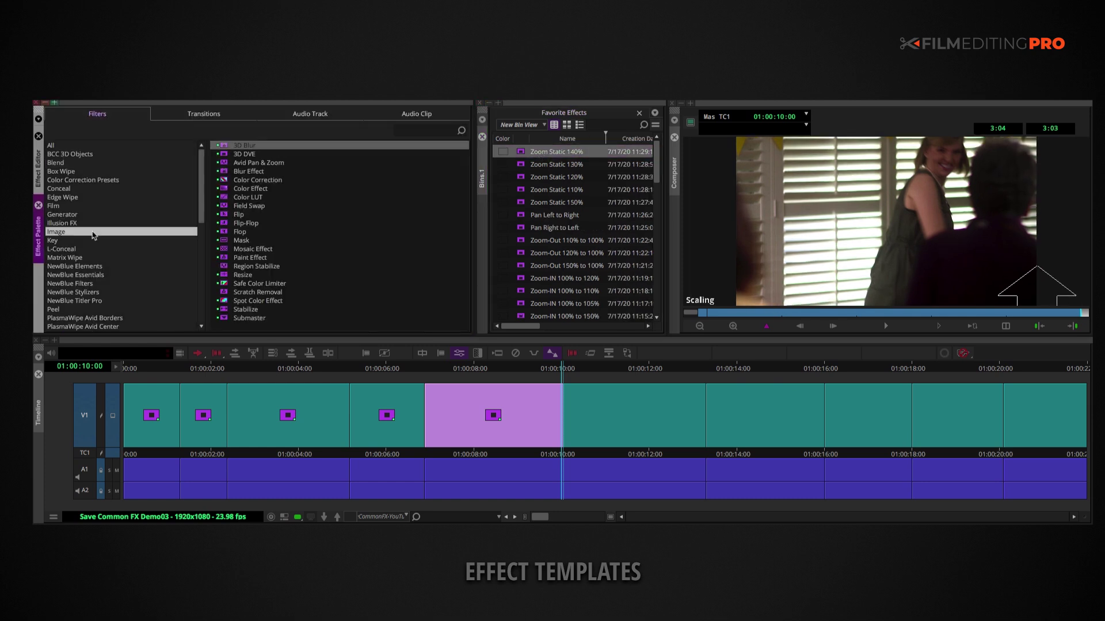
left_click(629, 371)
left_click(459, 353)
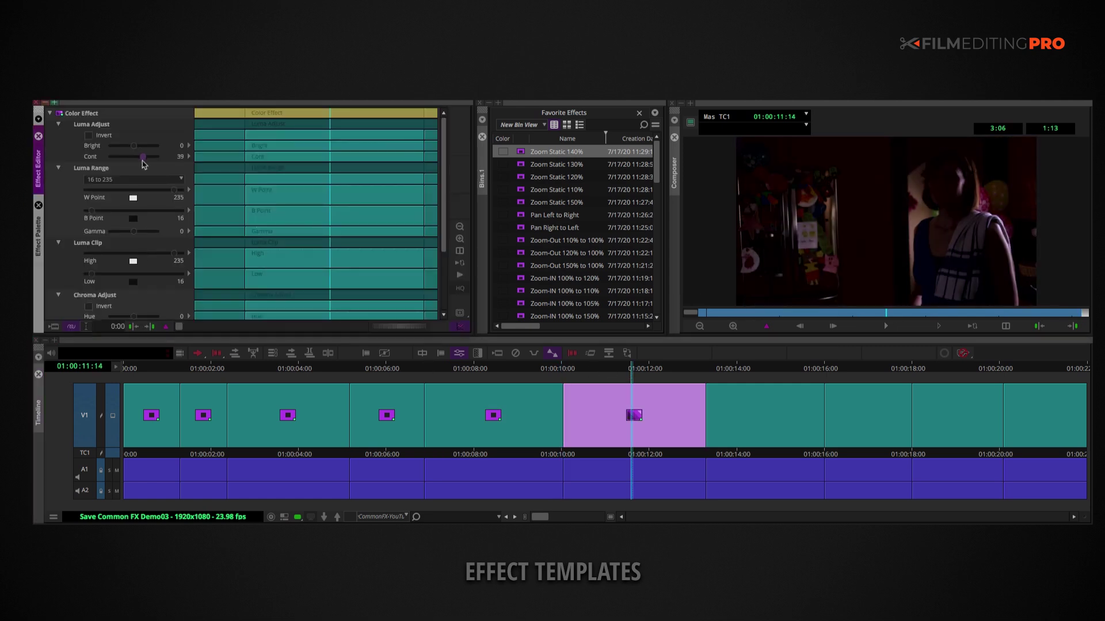
left_click_drag(59, 114, 569, 152)
type(": More Contrast")
key("Return")
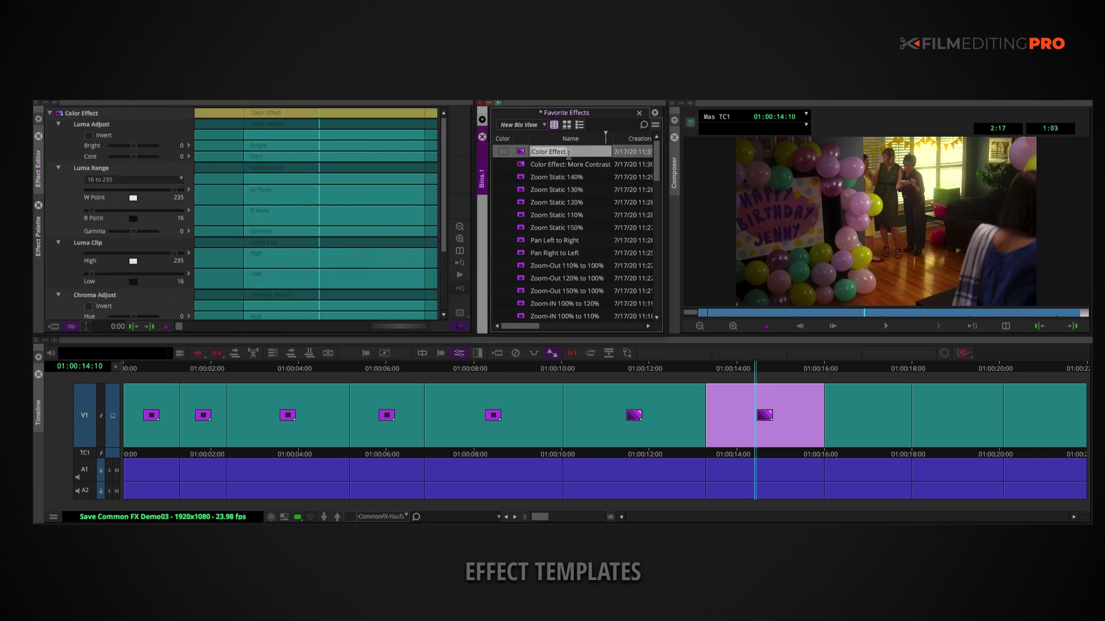
key("Return")
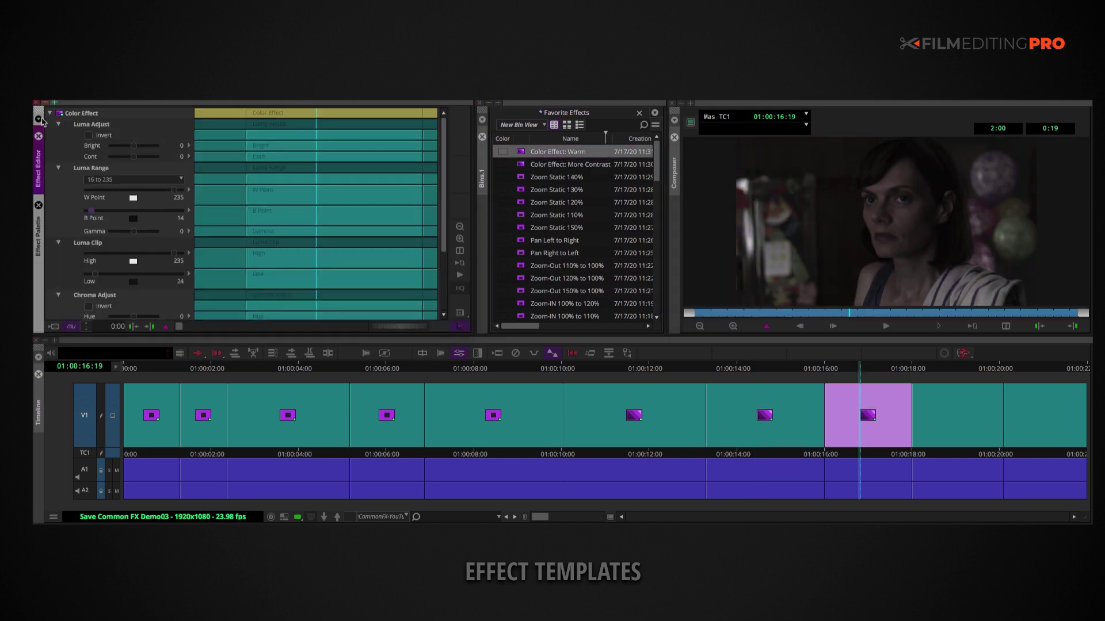
left_click_drag(42, 119, 573, 164)
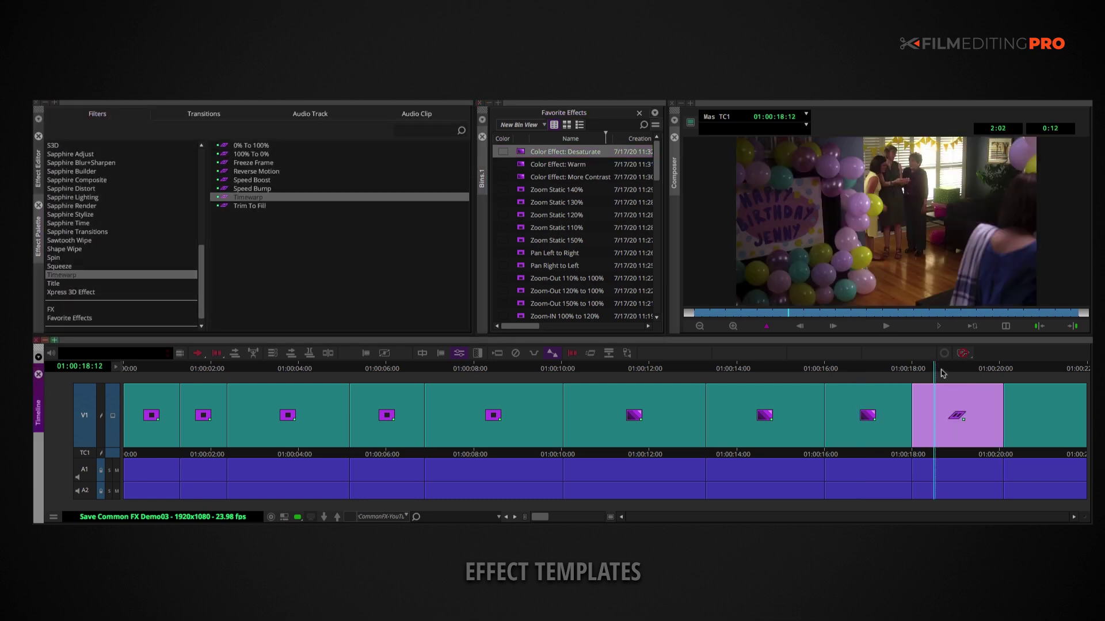
- Preview the clip's Timewarp speed and save the current speed as a Favorite Effects template
left_click(458, 354)
left_click(944, 391)
key("space")
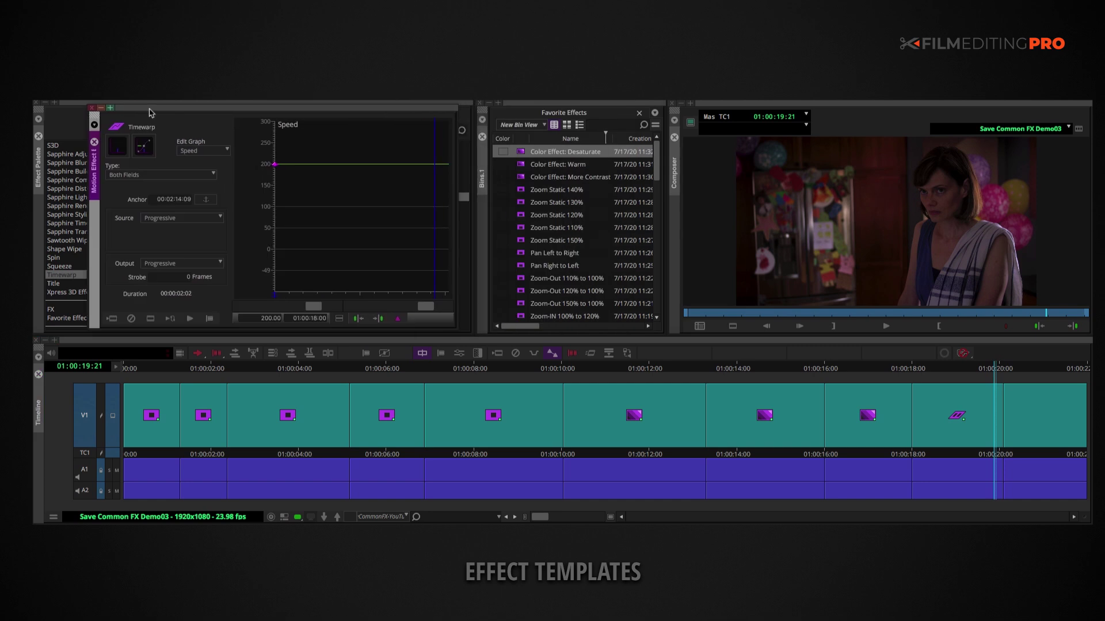
left_click_drag(115, 127, 534, 152)
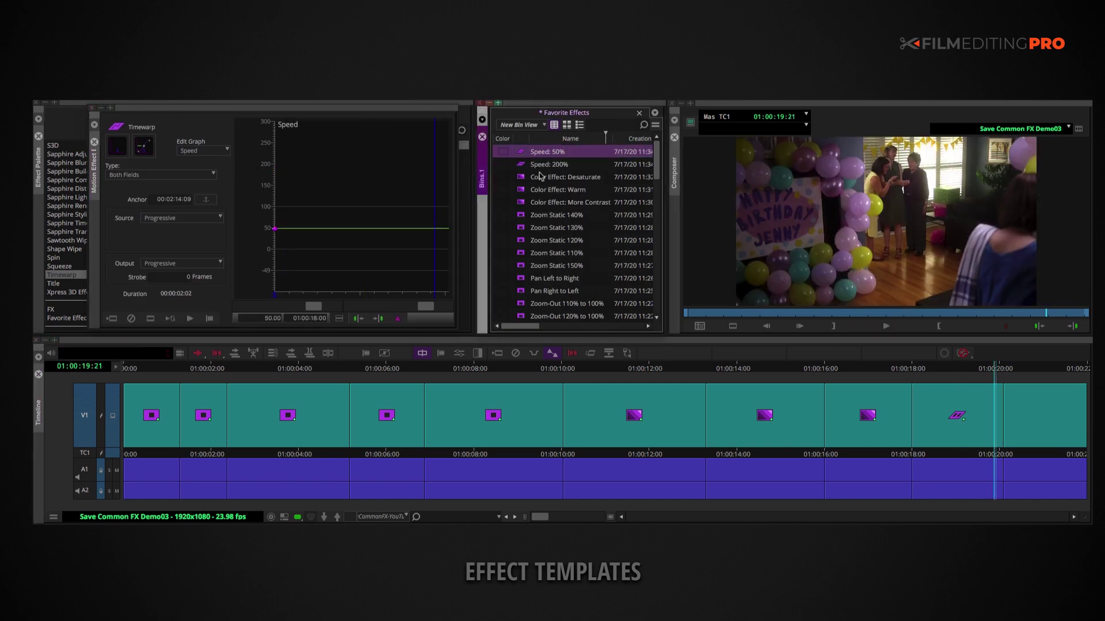
- Set the Timewarp speed to 0 and save it as the Speed: 0% template
left_click(260, 320)
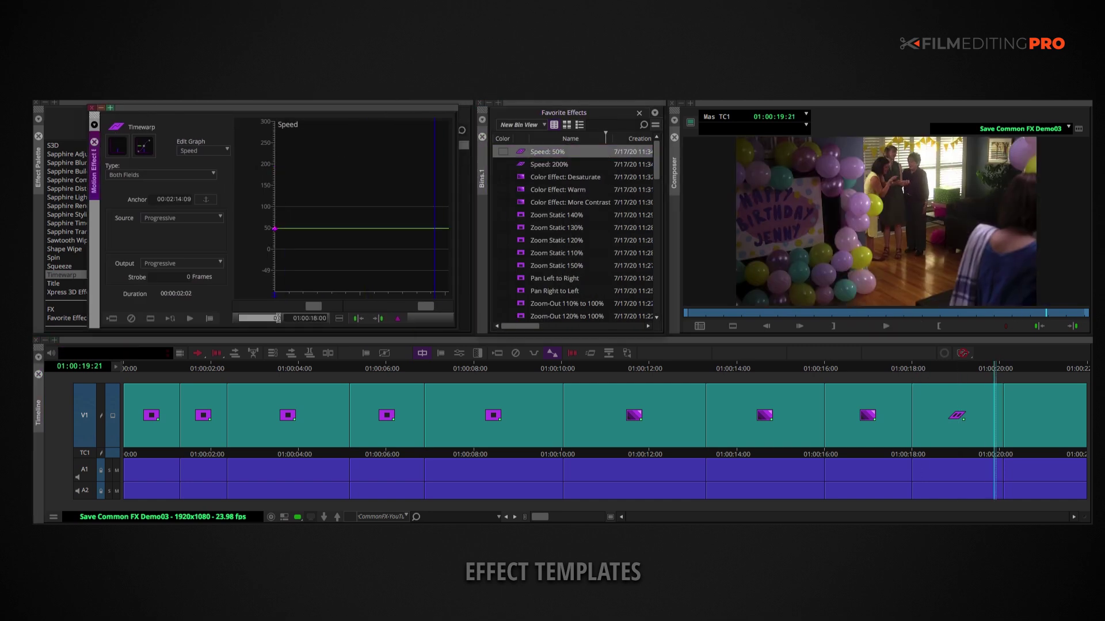
type("0")
key("Return")
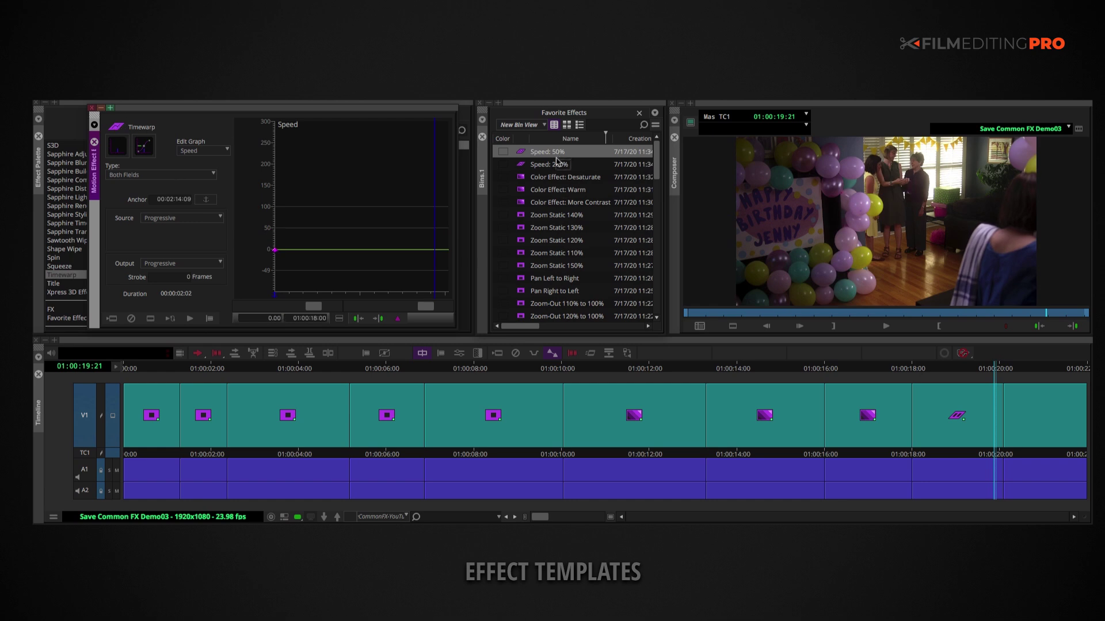
left_click_drag(556, 162, 535, 151)
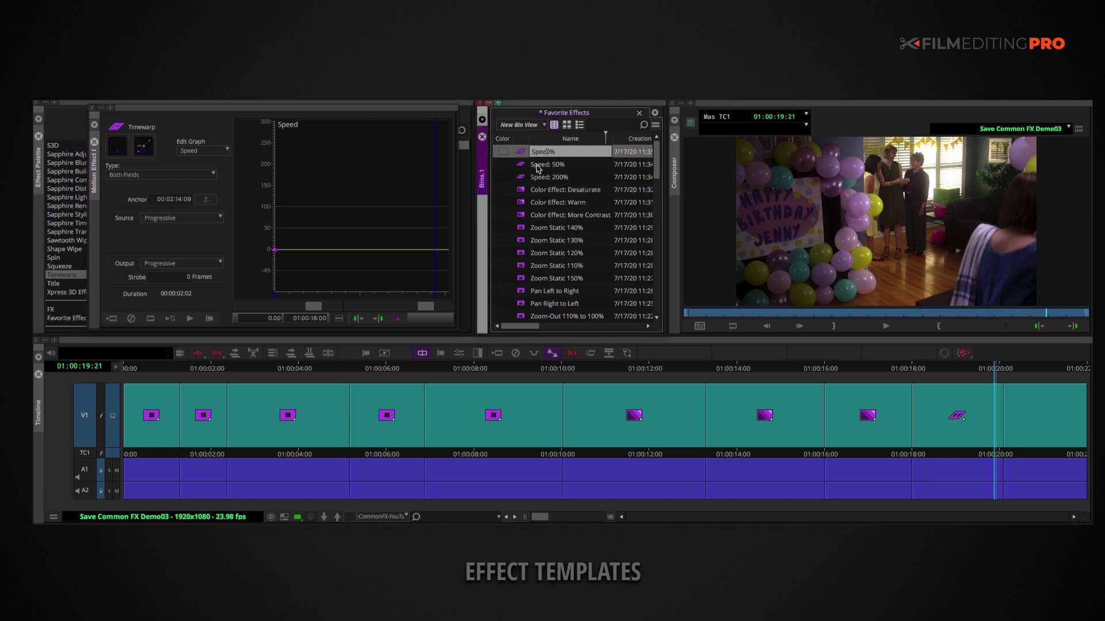
type("Speed:")
key("Return")
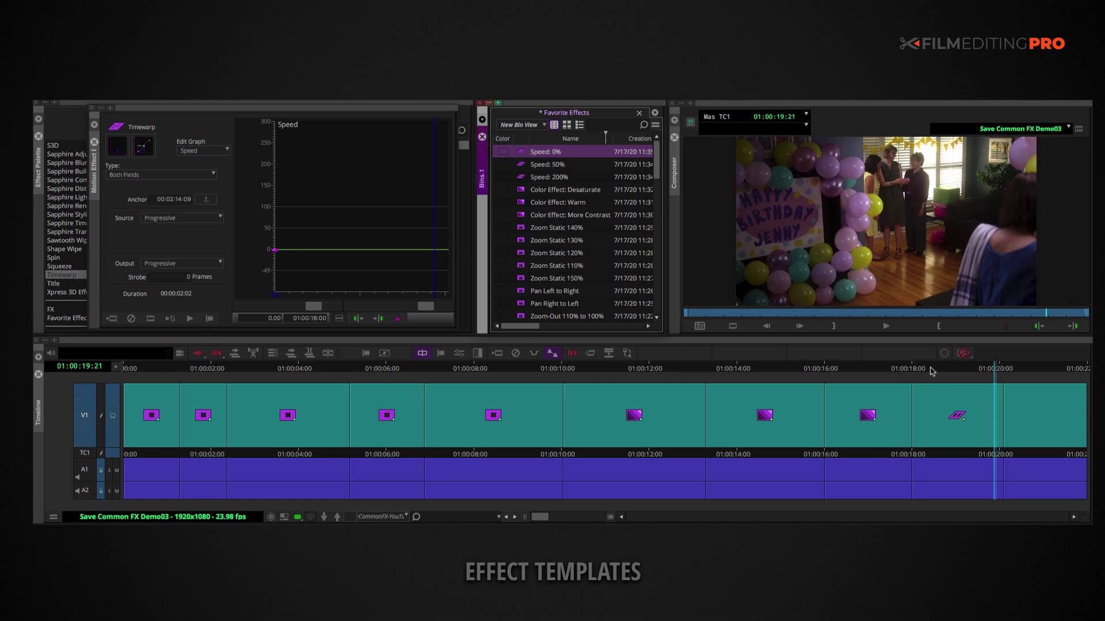
- Apply a speed template to the last clip, set Speed to -200, and save it
left_click_drag(933, 371, 1017, 429)
left_click(270, 319)
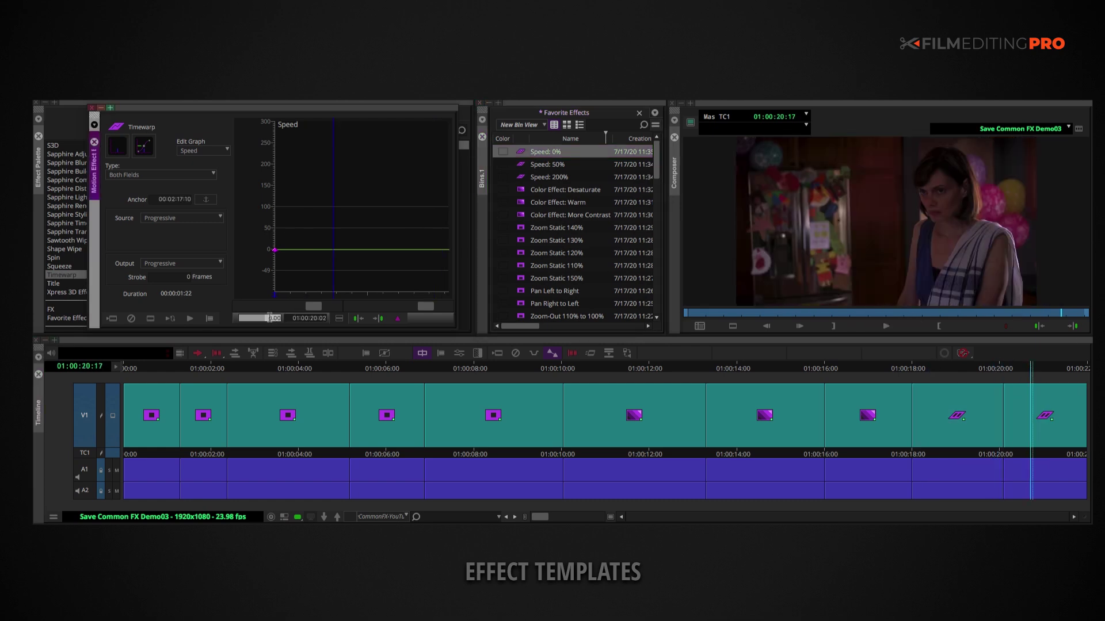
type("-200")
key("Return")
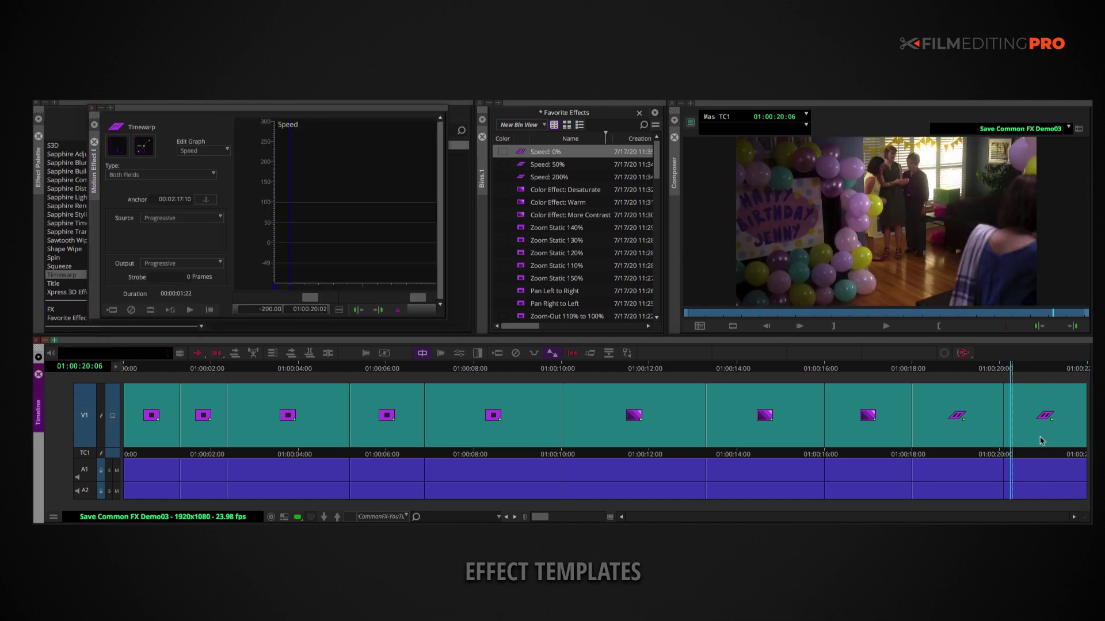
left_click_drag(117, 126, 534, 165)
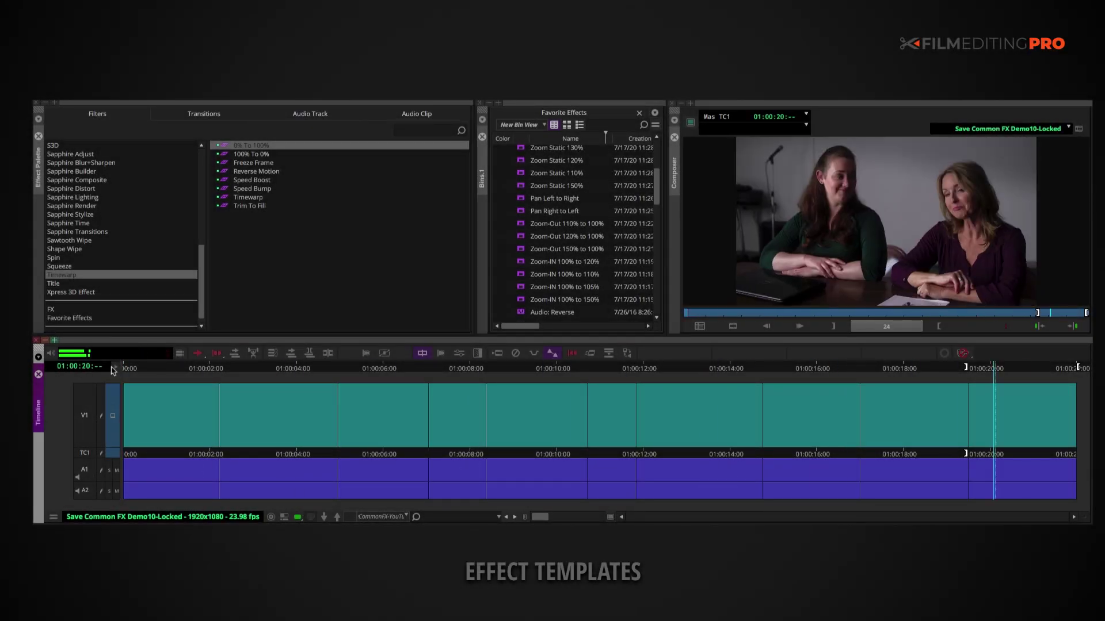
- Apply Zoom-Out 110% to 100% to the first two clips and zoom templates to the next clips
left_click_drag(522, 224, 291, 412)
left_click_drag(523, 223, 371, 416)
left_click_drag(556, 173, 537, 415)
scroll(654, 203, "up", 5)
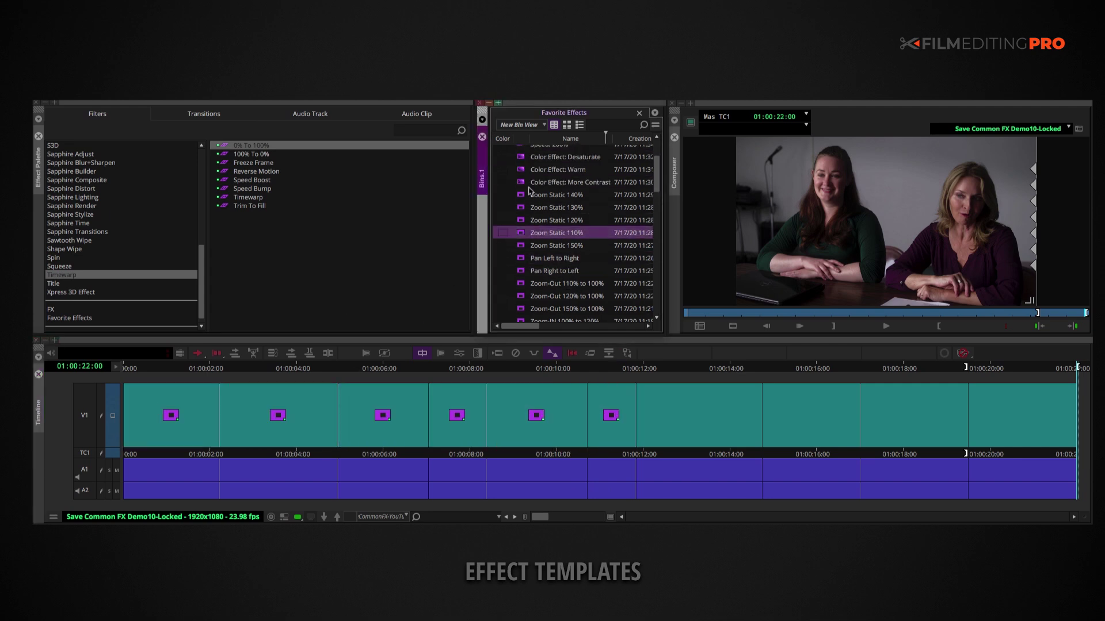
left_click_drag(529, 191, 662, 426)
- Apply Color Effect: Desaturate and Speed: 50% templates, then play the sequence from the start
left_click(524, 163)
left_click_drag(553, 156, 914, 415)
scroll(575, 230, "up", 3)
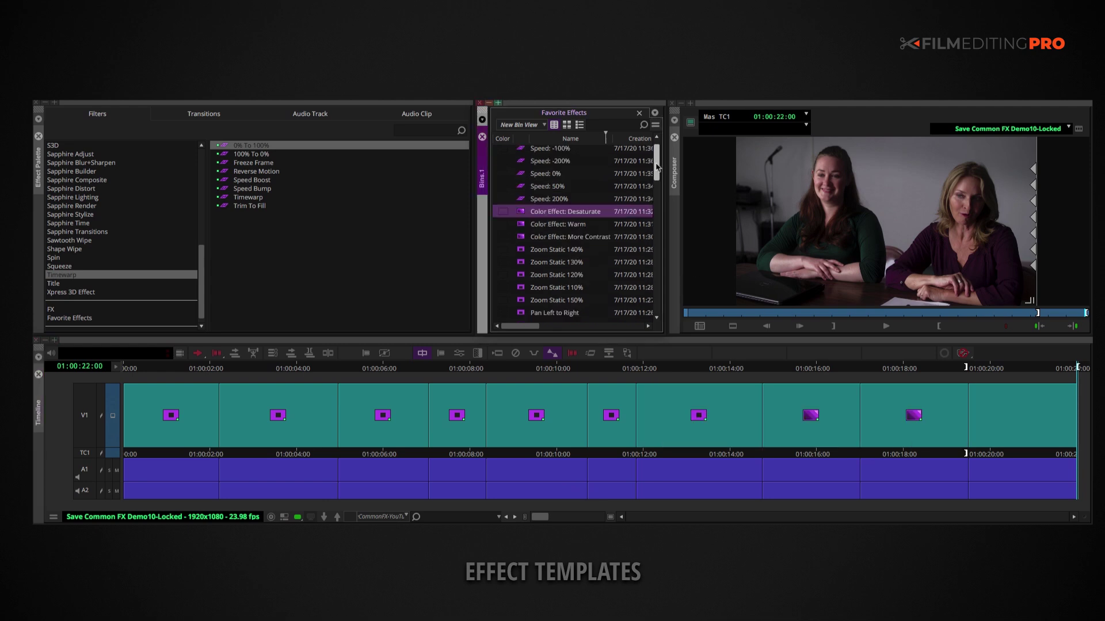
left_click(546, 201)
left_click_drag(547, 202, 1022, 415)
key("Home")
key("l")
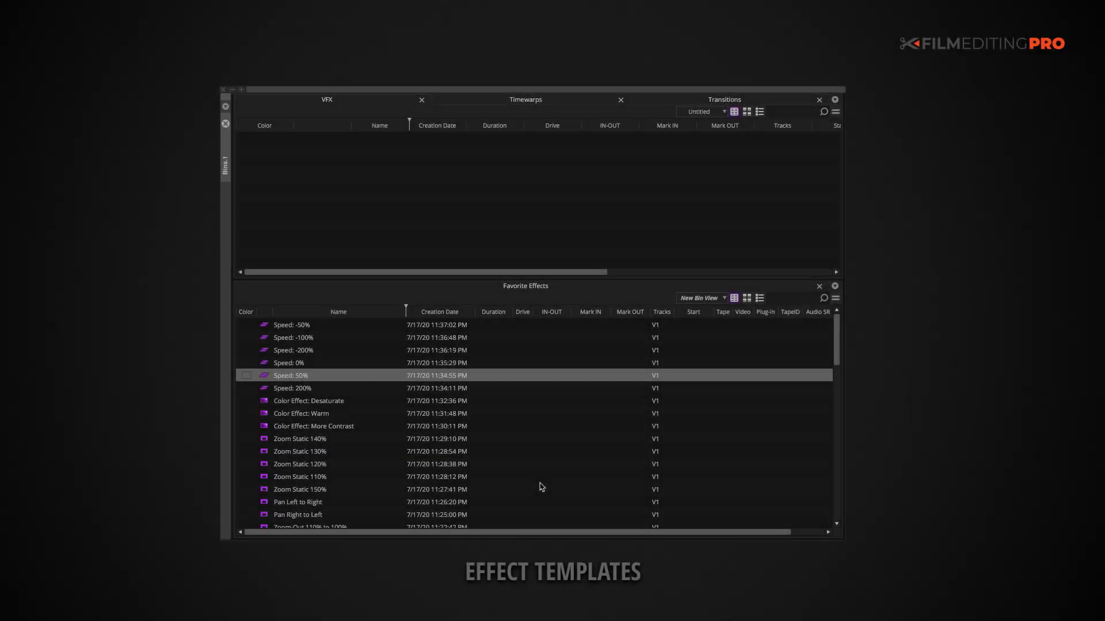
- Move the seven zoom and pan templates into the VFX bin
left_click(267, 440)
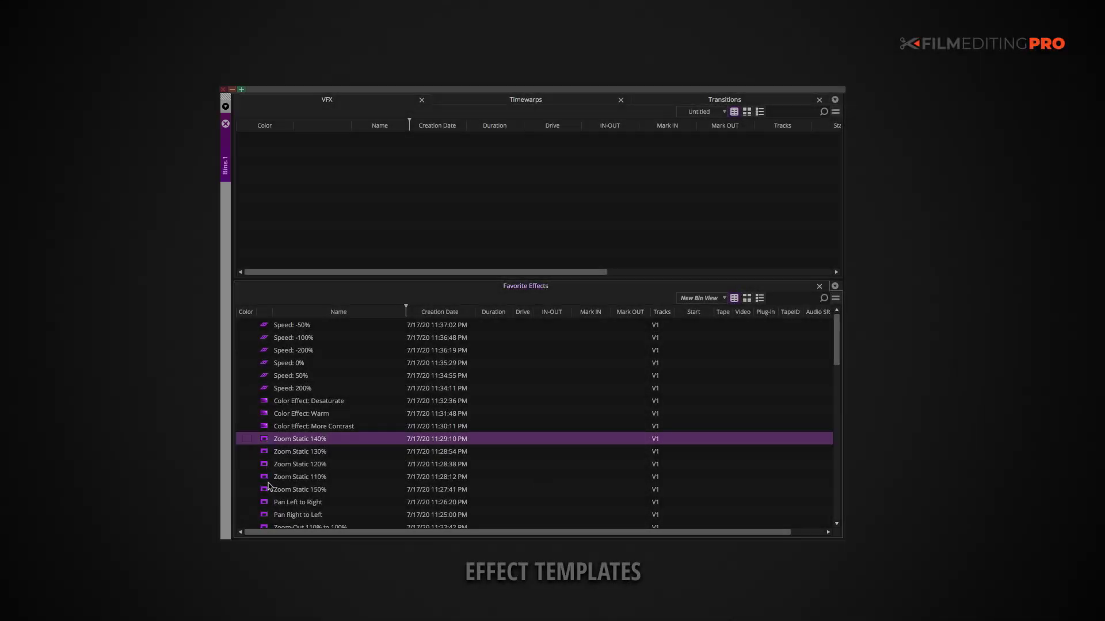
left_click(272, 516, "shift")
left_click_drag(272, 516, 306, 207)
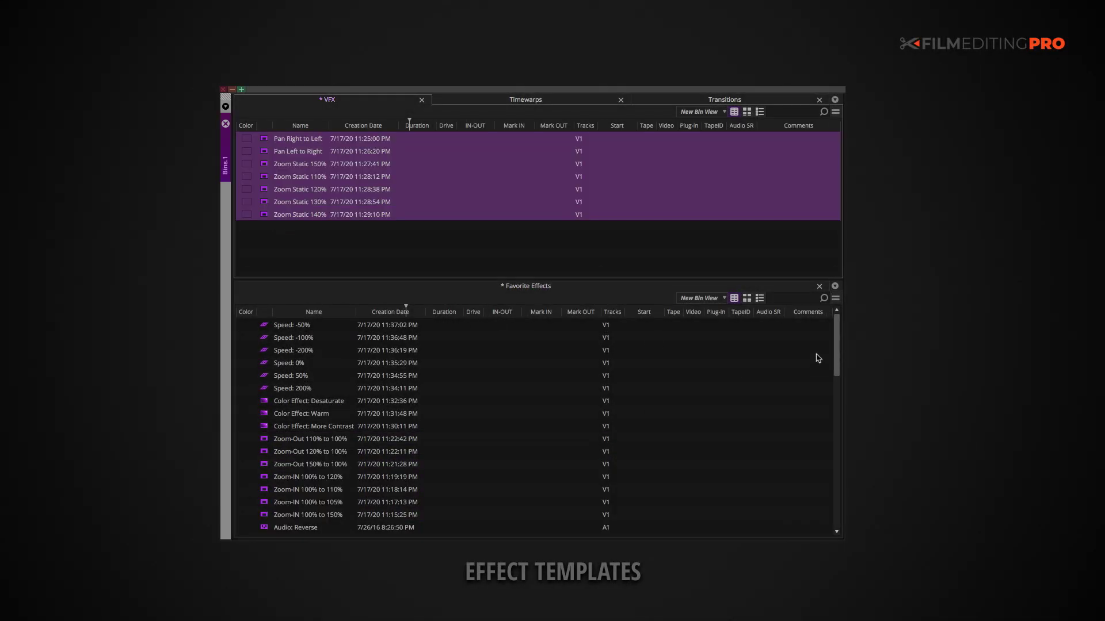
- Move the 13 Speed templates, -200% through 1500%, into the Timewarps bin
left_click(546, 102)
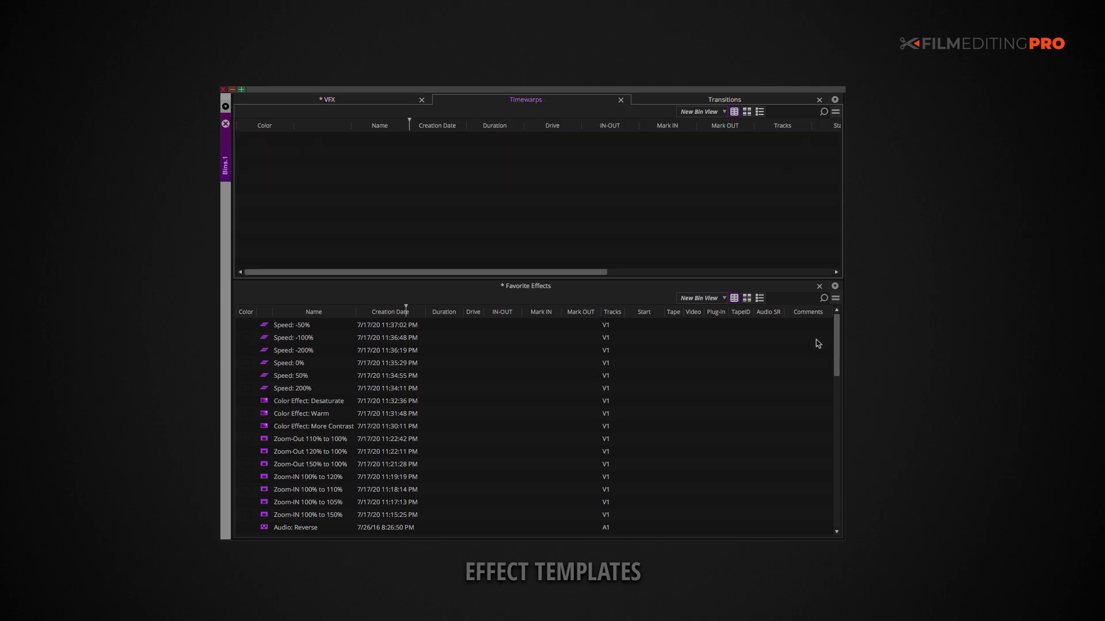
left_click_drag(838, 348, 840, 452)
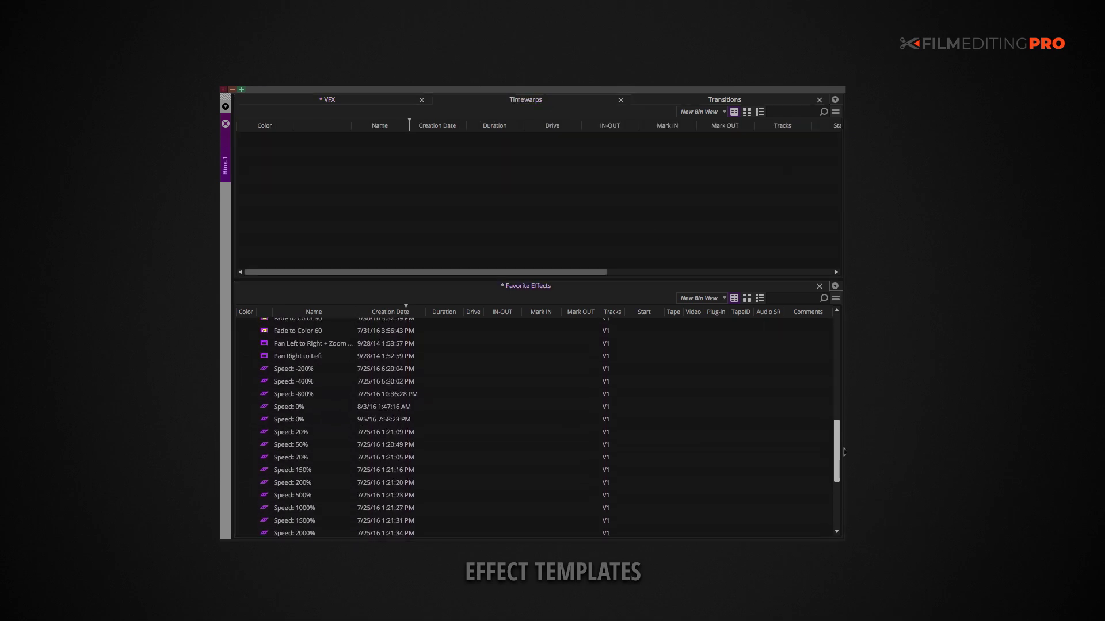
left_click(268, 373)
left_click(270, 523, "shift")
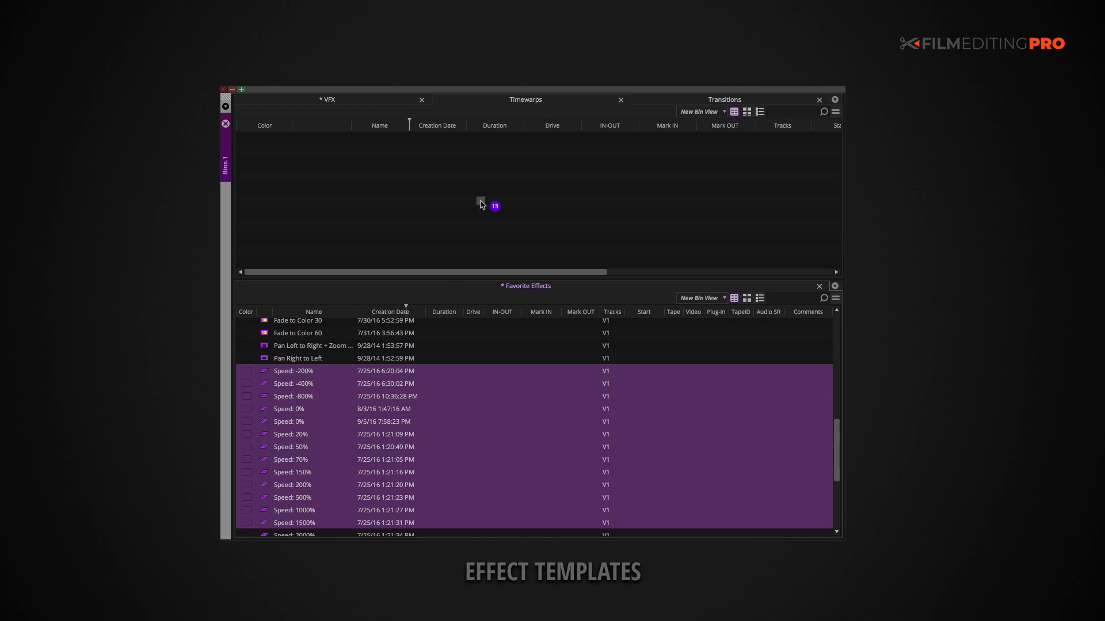
left_click_drag(481, 204, 485, 198)
- Move the six Fade to/from Color templates into the Transitions bin
left_click(700, 104)
scroll(368, 401, "up", 5)
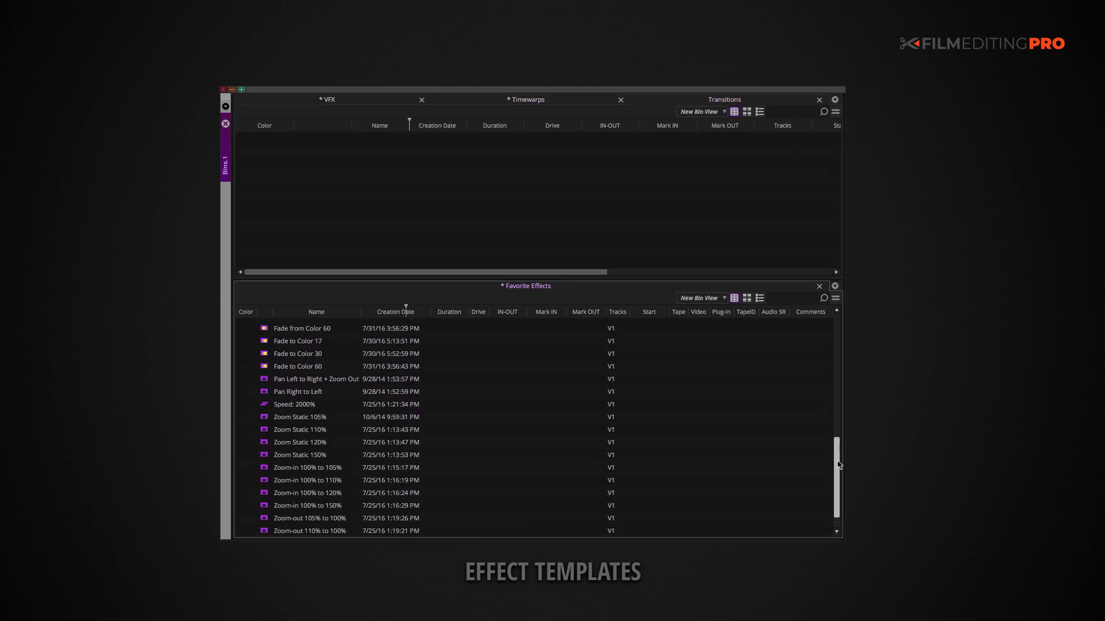
left_click(265, 364)
left_click(267, 429, "shift")
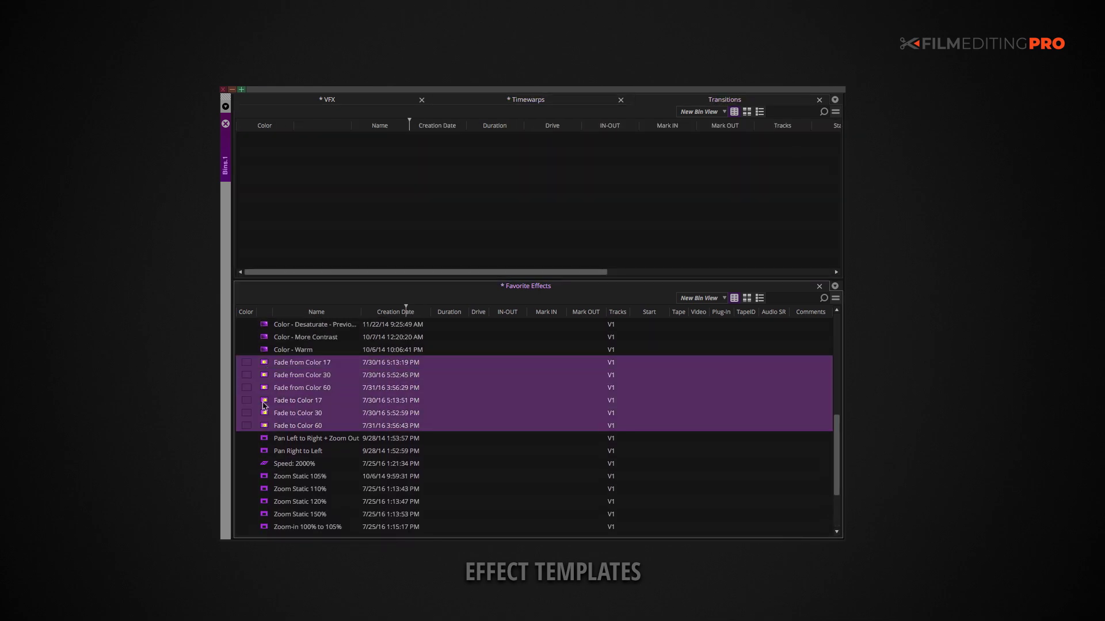
left_click_drag(686, 189, 687, 190)
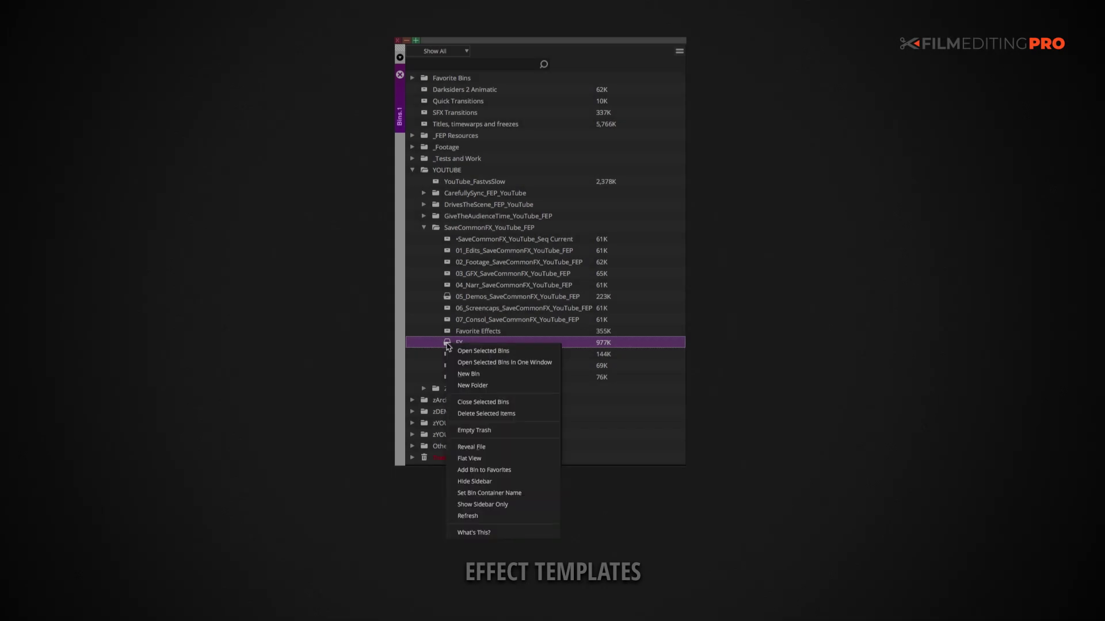
- Reveal the FX bin's FX.avb file in the SaveCommonFX_YouTube_FEP project folder
left_click(469, 447)
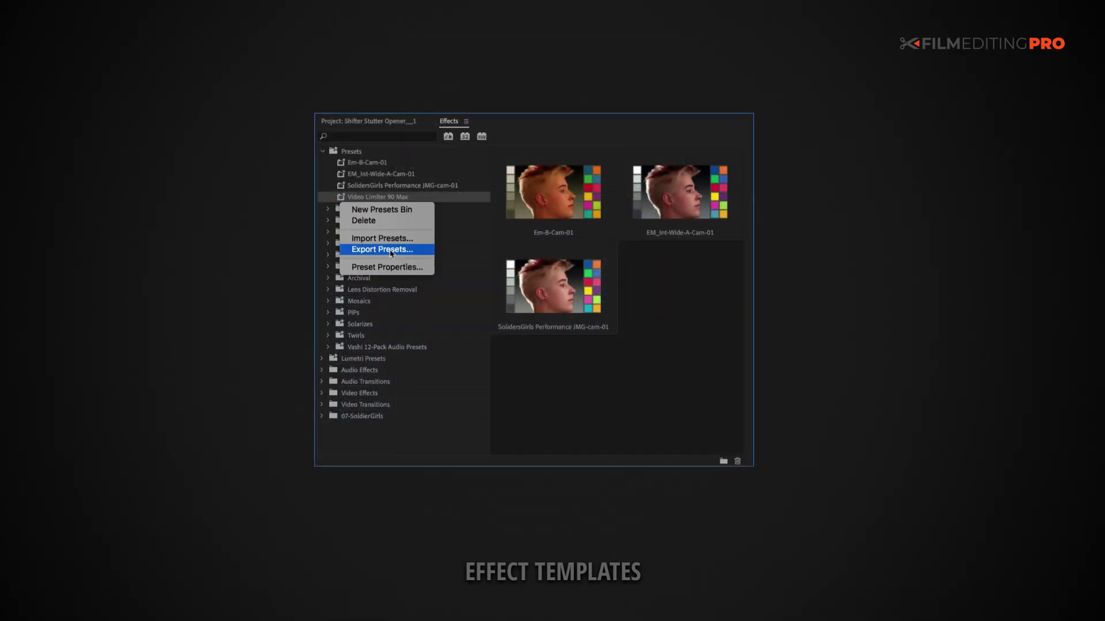
- Export the Video Limiter preset to a file named Video Limiter.prfpset
left_click(386, 249)
left_click(408, 89)
key("BackSpace")
key("BackSpace")
key("BackSpace")
key("BackSpace")
key("BackSpace")
key("BackSpace")
key("BackSpace")
key("BackSpace")
key("BackSpace")
key("BackSpace")
key("BackSpace")
key("BackSpace")
key("BackSpace")
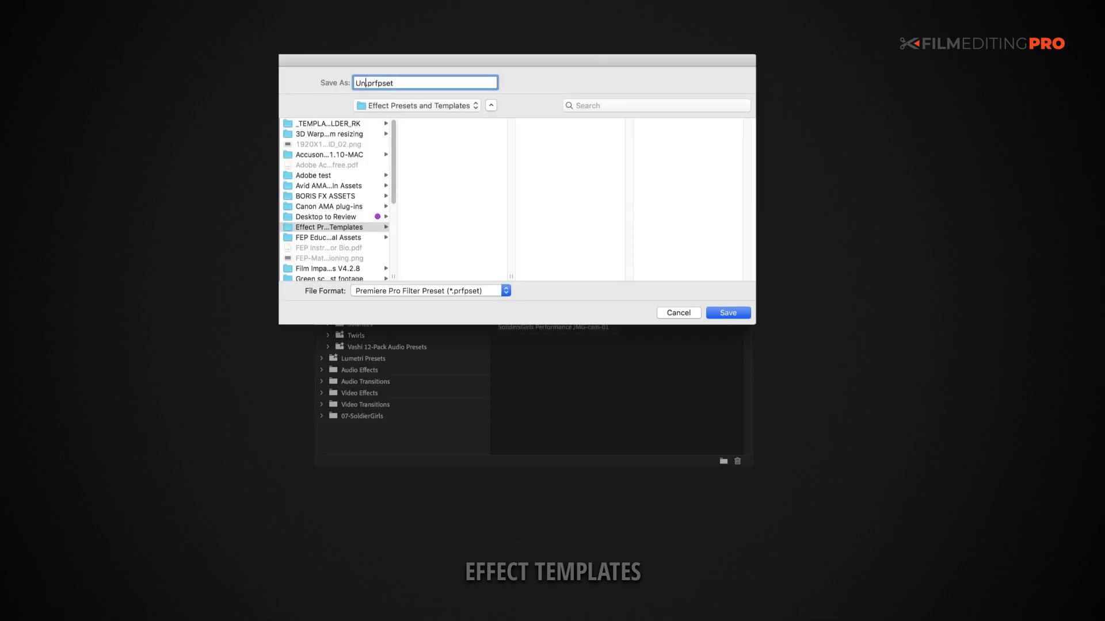
type("Video Limiter")
key("Return")
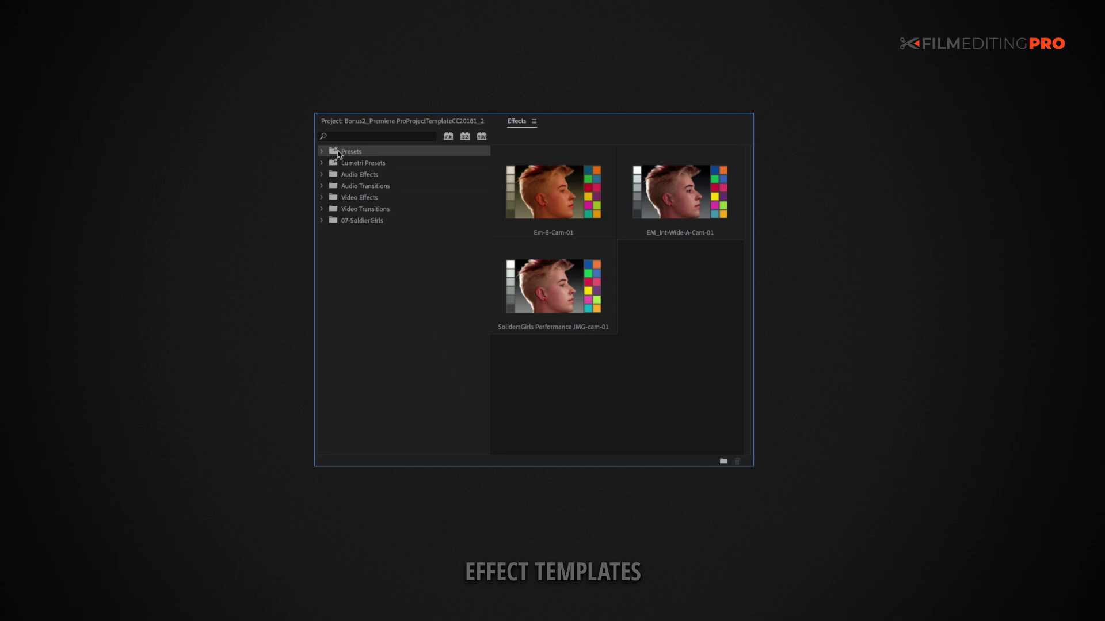
- Import Video Limiter.prfpset into the other project's Presets and confirm Video Limiter 90 Max appears
right_click(338, 154)
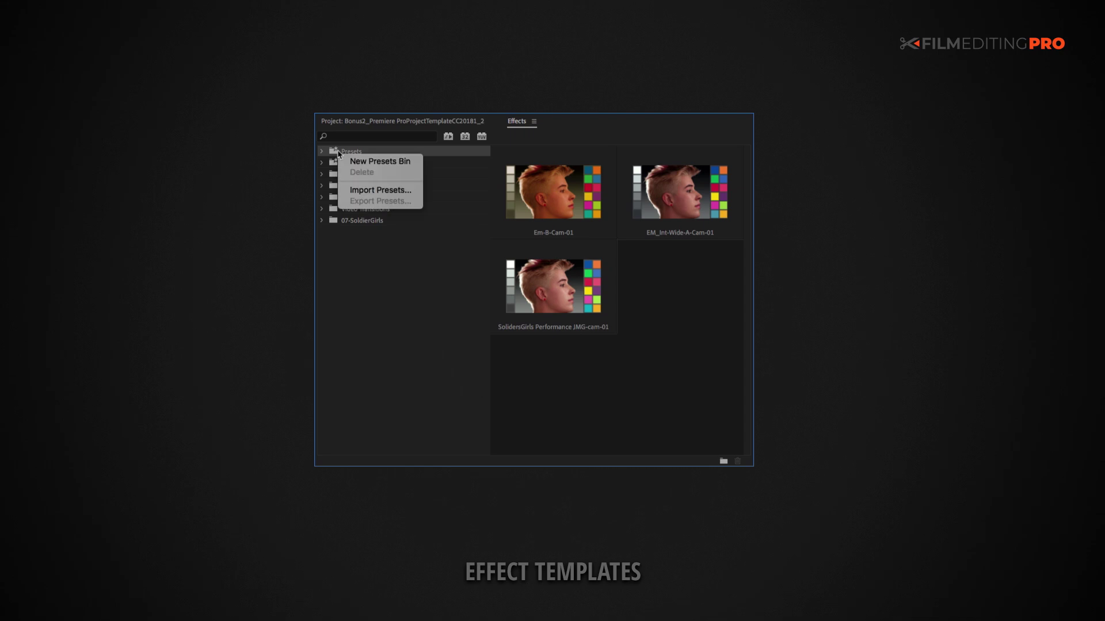
left_click(375, 195)
left_click(304, 72)
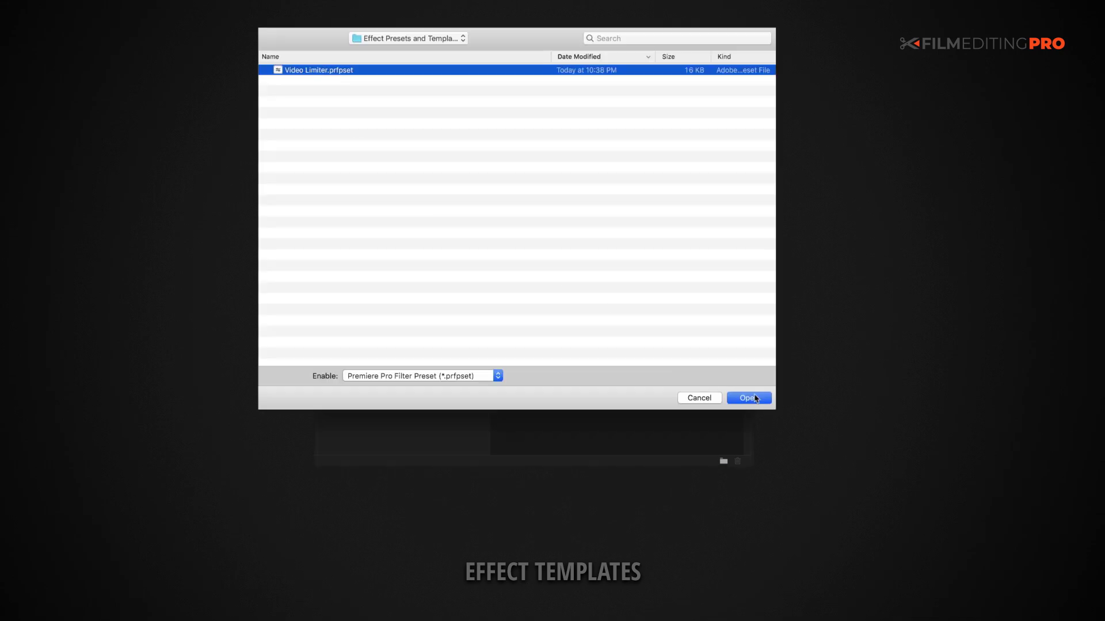
left_click(754, 397)
left_click(323, 152)
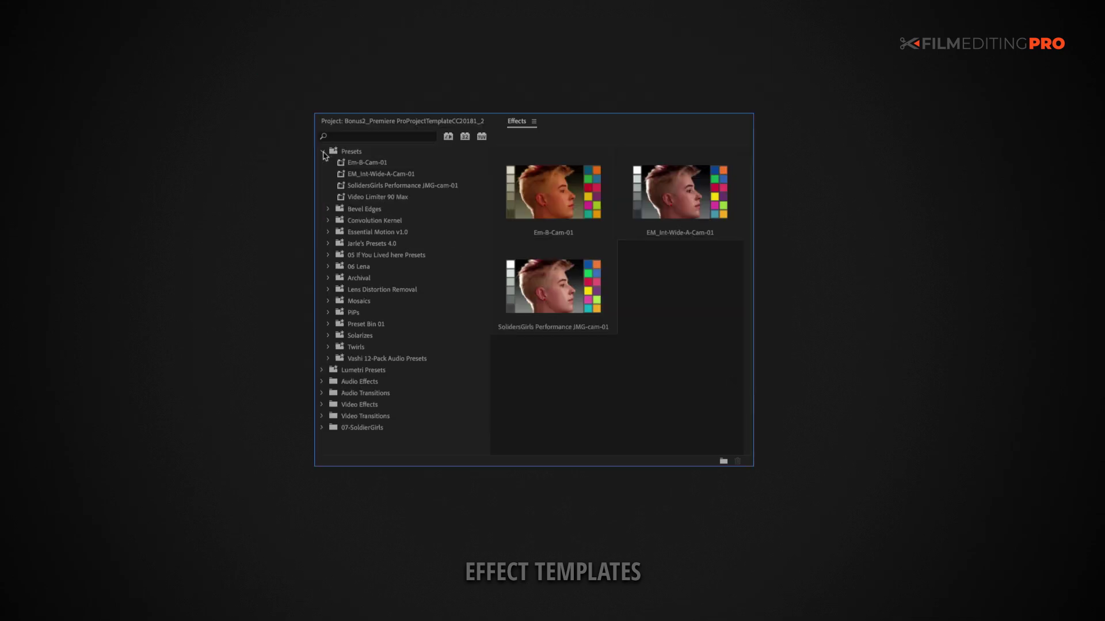
left_click(347, 199)
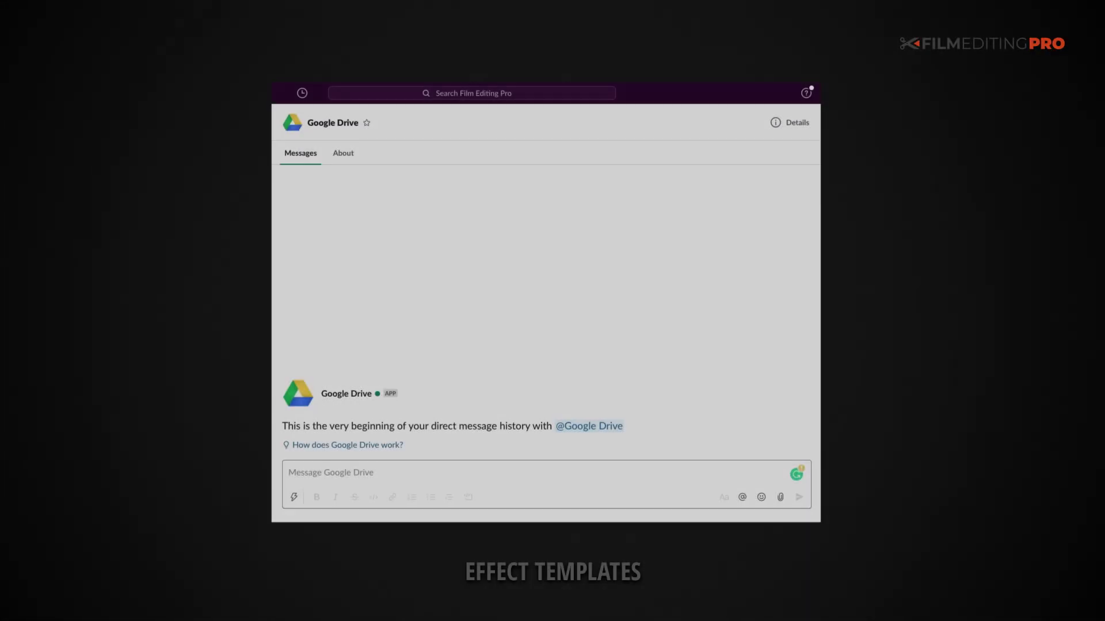
- Attach FX.avb from Finder to the Google Drive direct message in Slack
left_click_drag(552, 403, 467, 397)
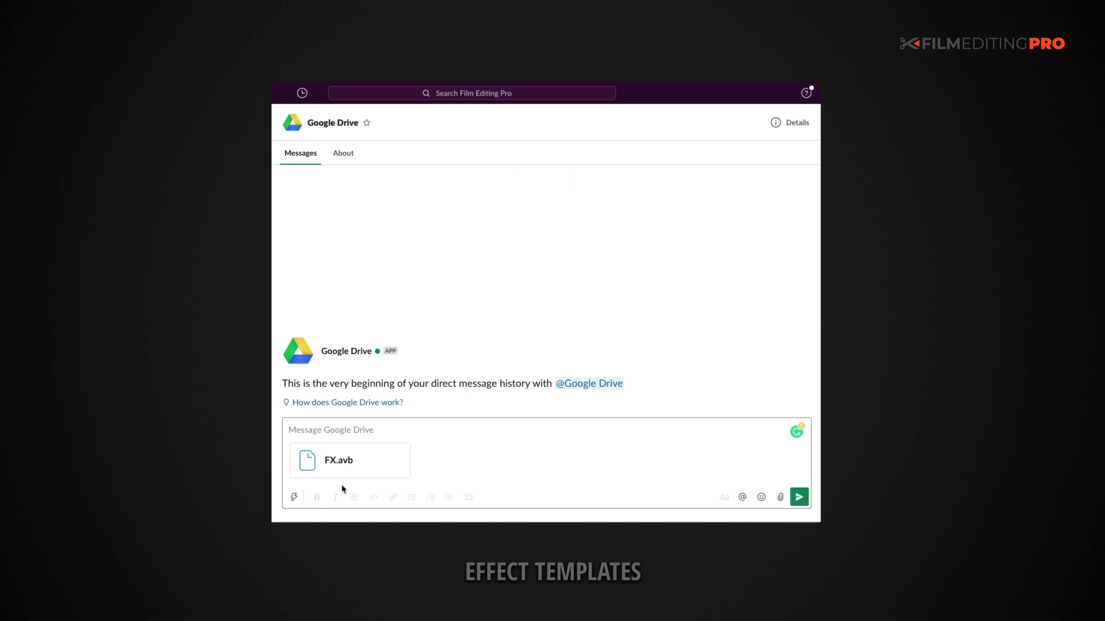